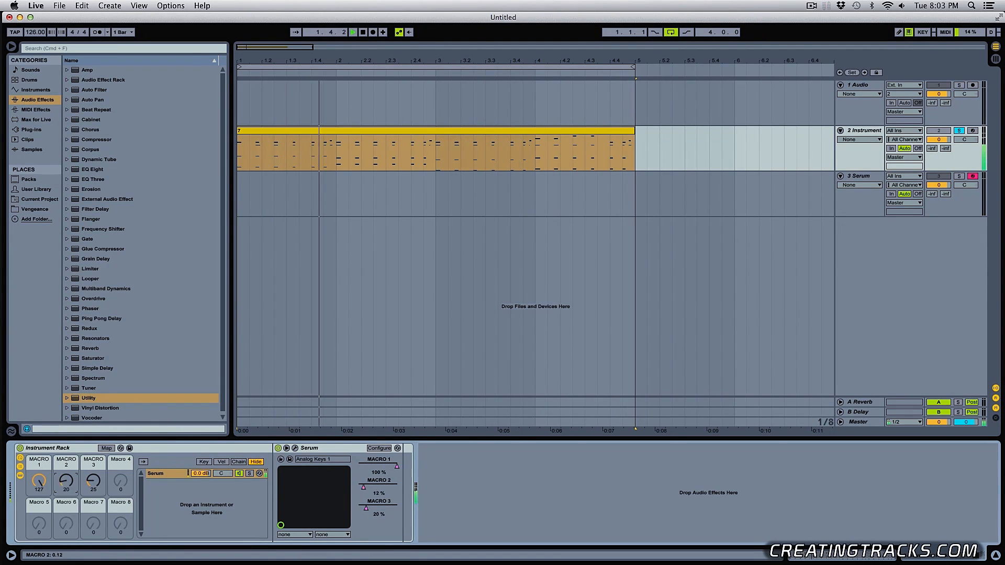
# Turn the Instrument Rack's Macro 1 and Macro 2 down to 0 and adjust Macro 3 to about 31
pyautogui.moveTo(93, 481); pyautogui.dragTo(93, 444)
pyautogui.moveTo(39, 480); pyautogui.dragTo(66, 547)
pyautogui.moveTo(93, 480); pyautogui.dragTo(94, 530)
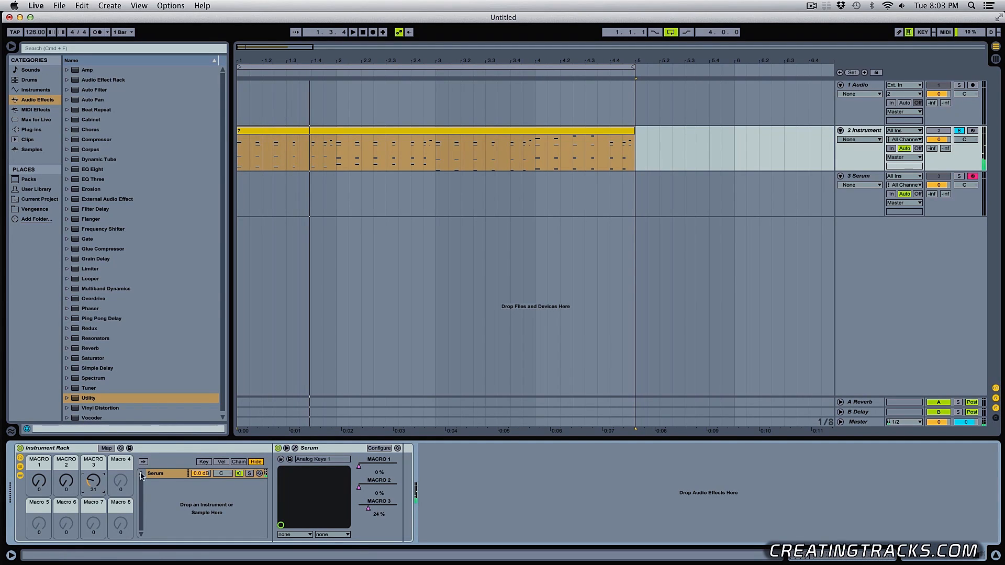
# Open the MIDI clip on the Instrument track and examine its chord notes in the piano roll
pyautogui.doubleClick(390, 129)
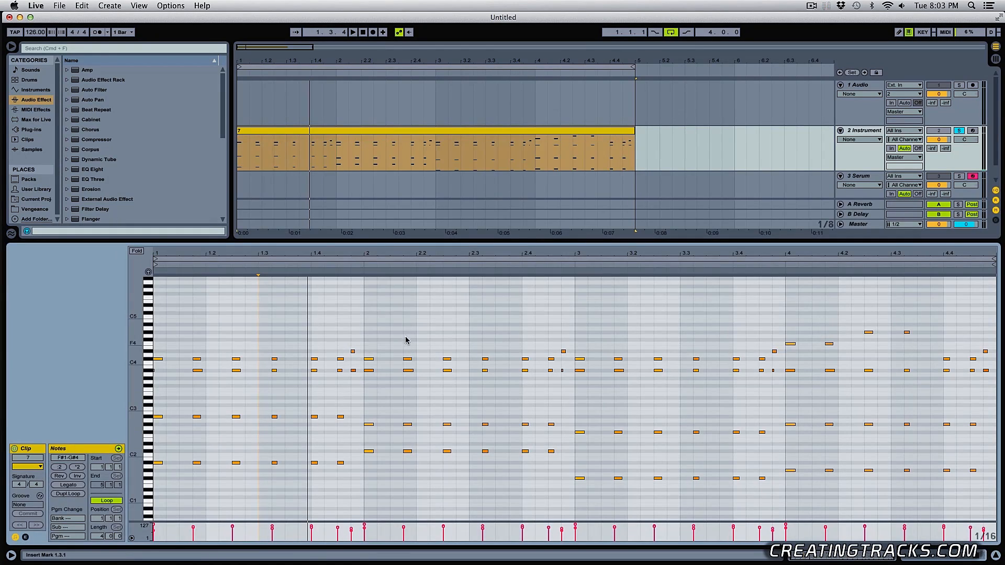
pyautogui.moveTo(325, 241); pyautogui.dragTo(325, 212)
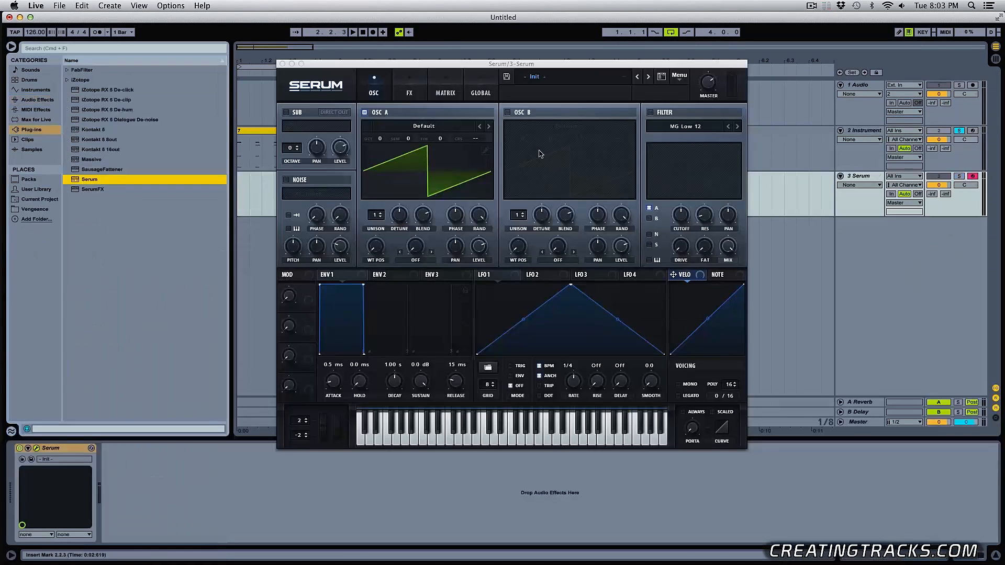
# Initialise the Serum preset and load the Analog_BD_Sin wavetable into oscillator A
pyautogui.click(680, 84)
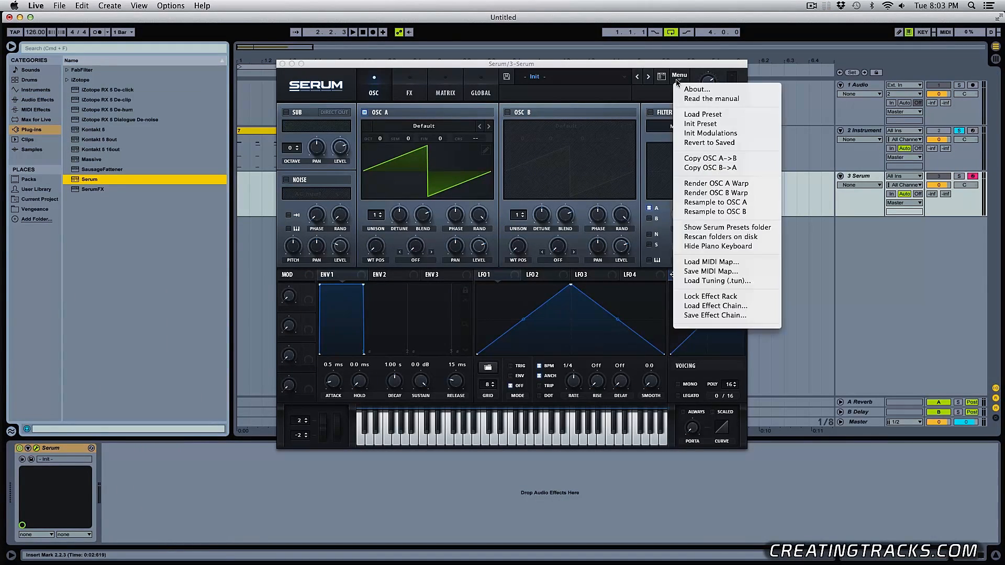
pyautogui.click(699, 130)
pyautogui.click(404, 129)
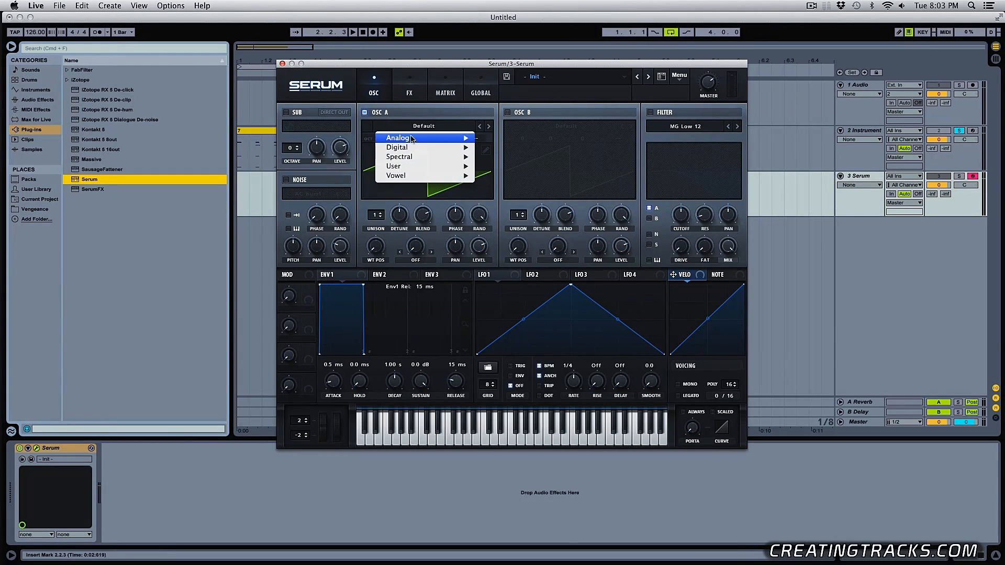
pyautogui.moveTo(408, 138)
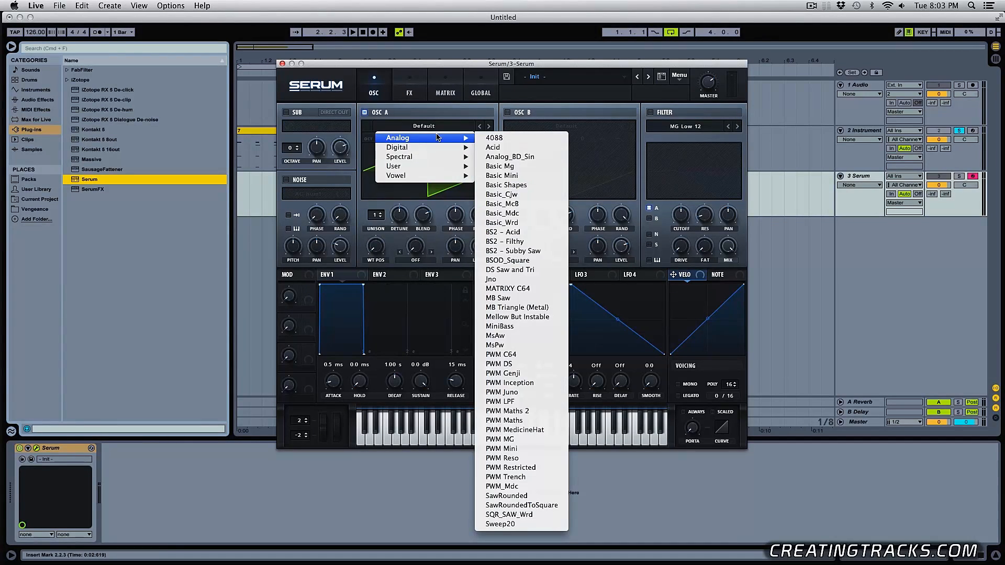
pyautogui.click(550, 158)
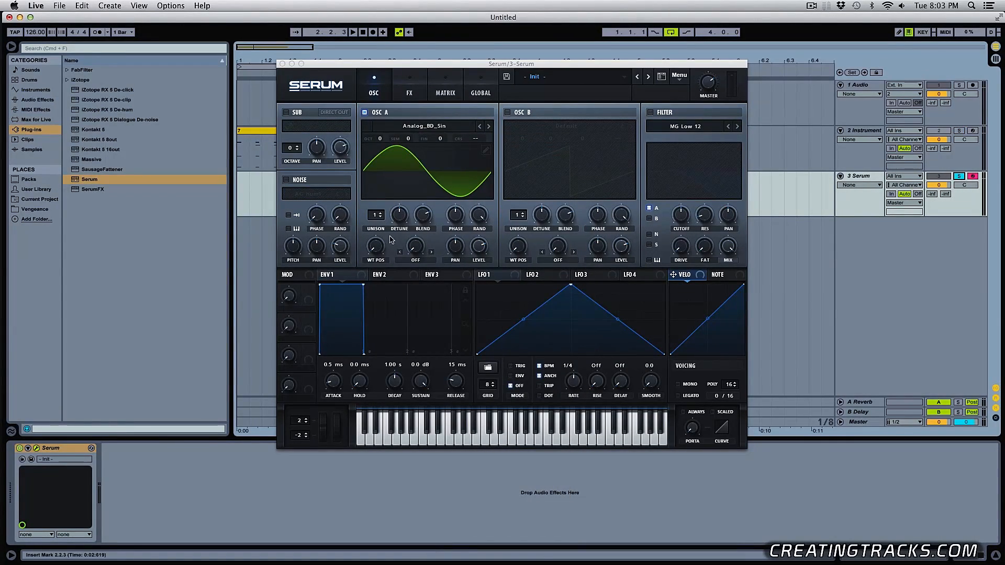
# Set oscillator A's wavetable position to 256 and bend its waveform with the Bend +/- warp mode
pyautogui.moveTo(378, 255); pyautogui.dragTo(382, 140)
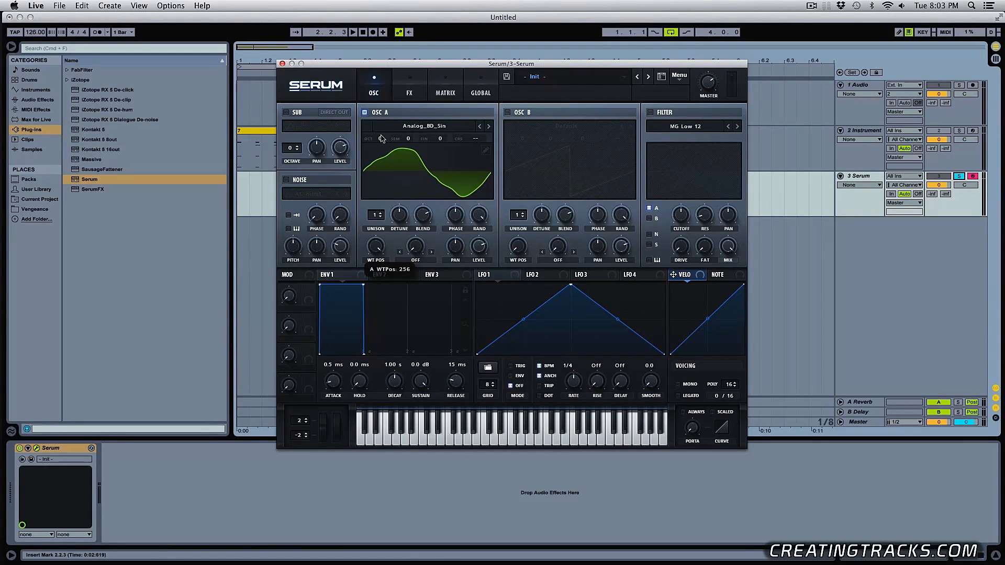
pyautogui.click(418, 262)
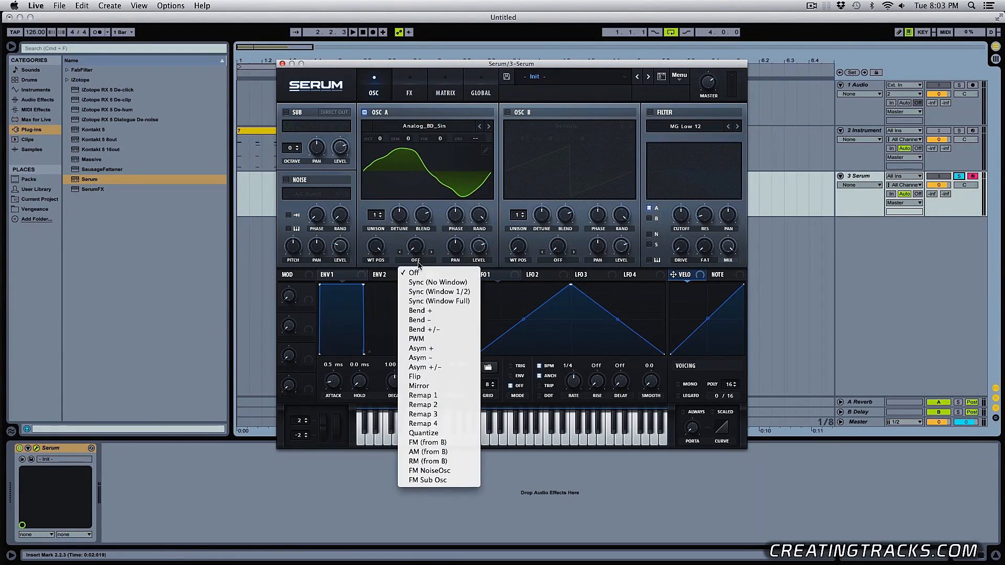
pyautogui.click(424, 329)
pyautogui.moveTo(419, 250); pyautogui.dragTo(419, 245)
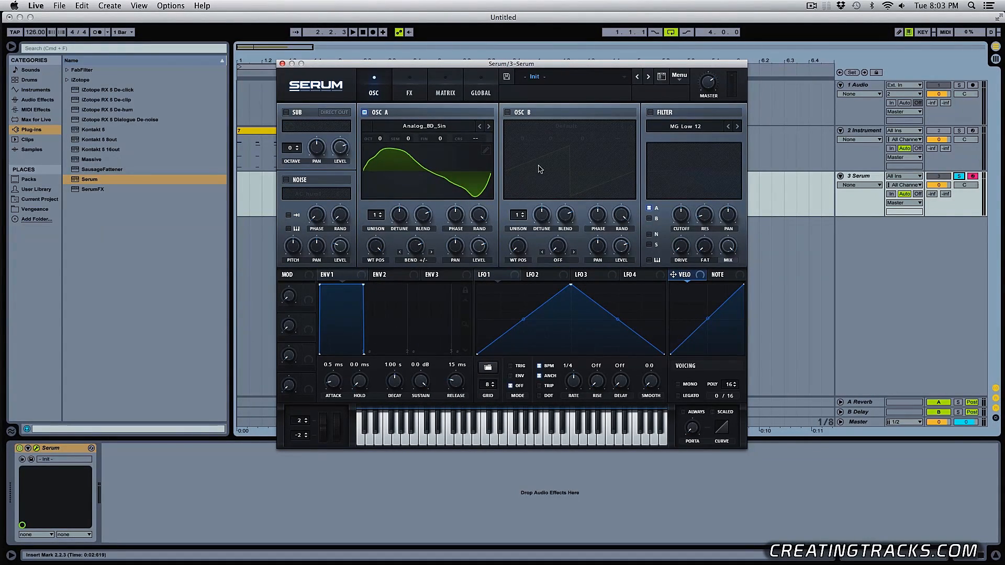
# Enable oscillator B, load the BS2 - Acid wavetable, and adjust its wavetable position
pyautogui.click(507, 113)
pyautogui.click(568, 128)
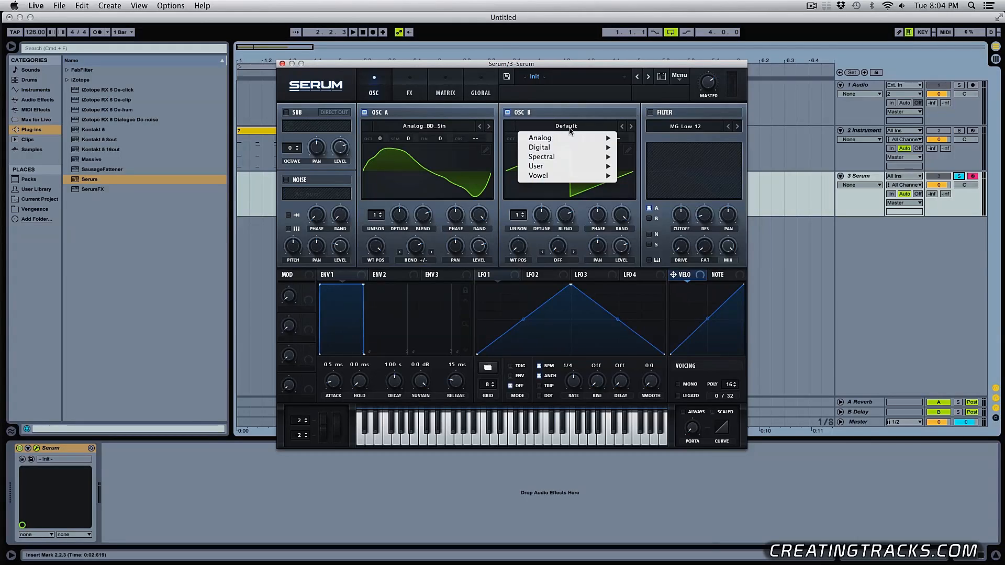
pyautogui.moveTo(593, 138)
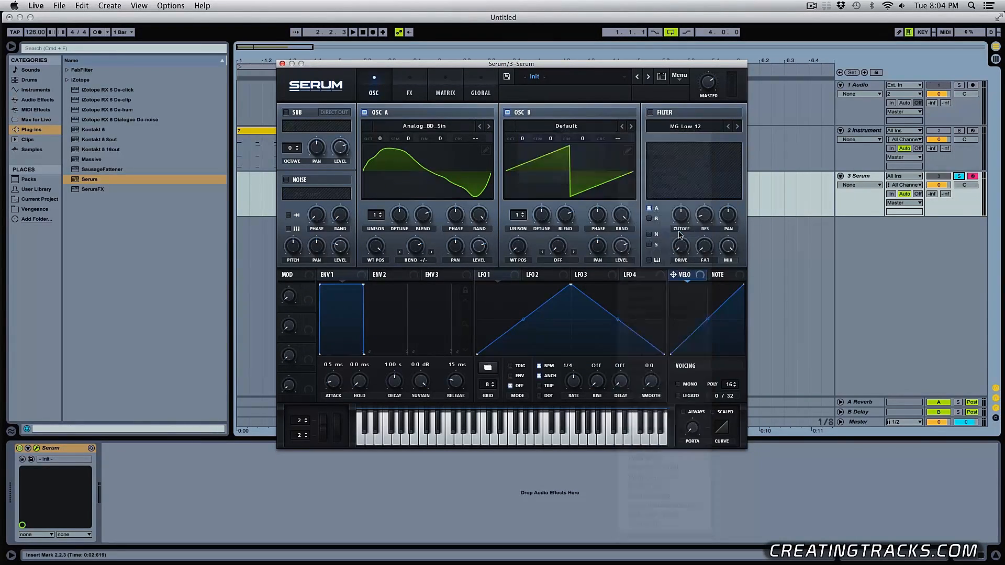
pyautogui.click(681, 233)
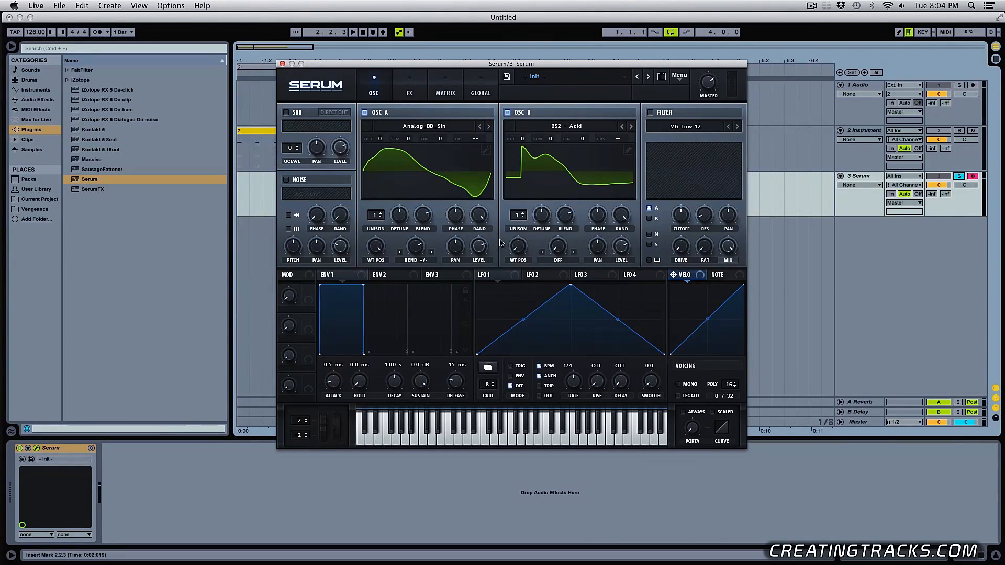
pyautogui.moveTo(518, 253)
pyautogui.mouseDown()
pyautogui.moveTo(522, 203)
pyautogui.moveTo(525, 255)
pyautogui.moveTo(516, 249)
pyautogui.mouseUp()
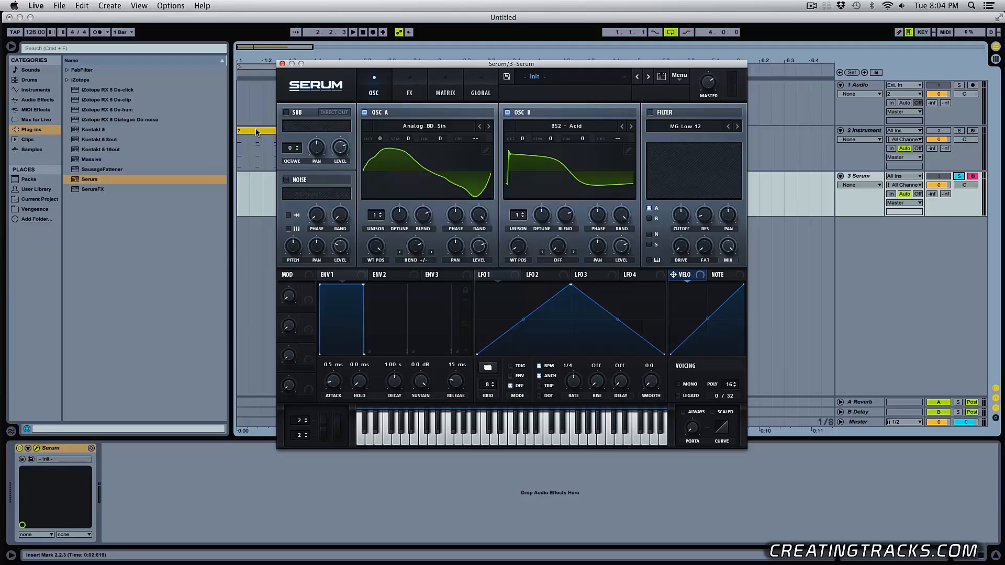
# Move the MIDI clip from the Instrument track to the Serum track, audition it, and reposition the Serum window
pyautogui.moveTo(257, 132); pyautogui.dragTo(256, 180)
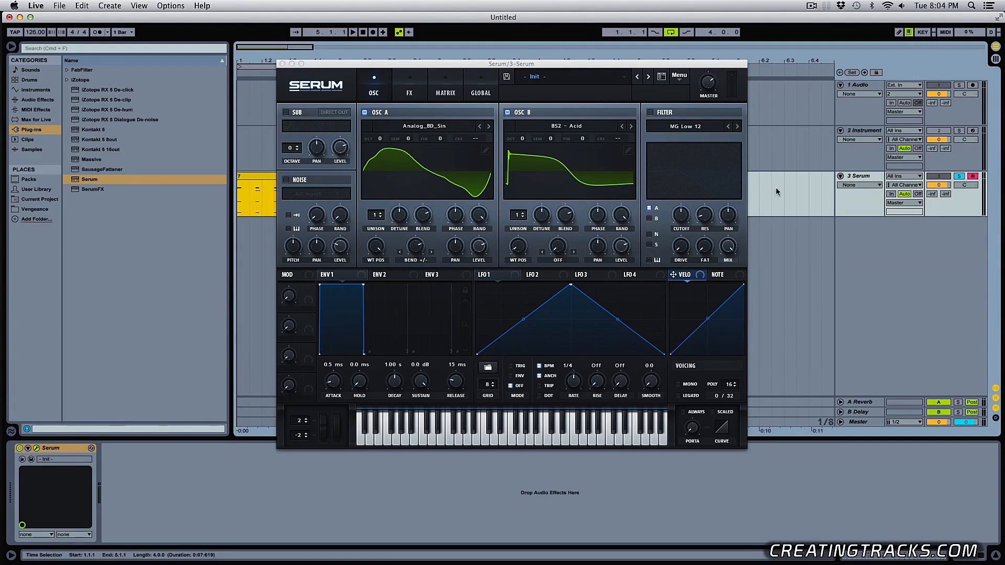
pyautogui.press('space')
pyautogui.click(707, 87)
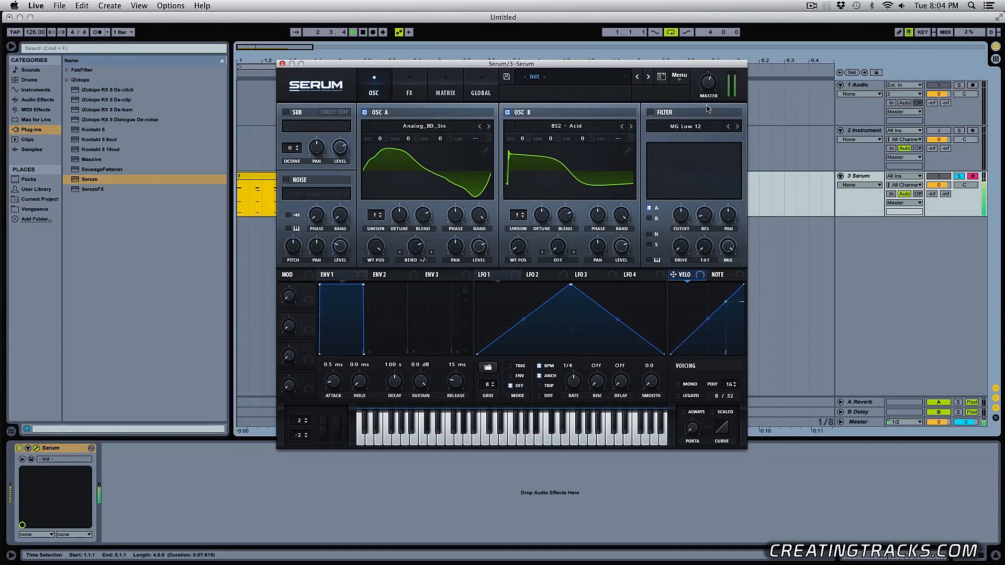
pyautogui.moveTo(479, 68); pyautogui.dragTo(543, 35)
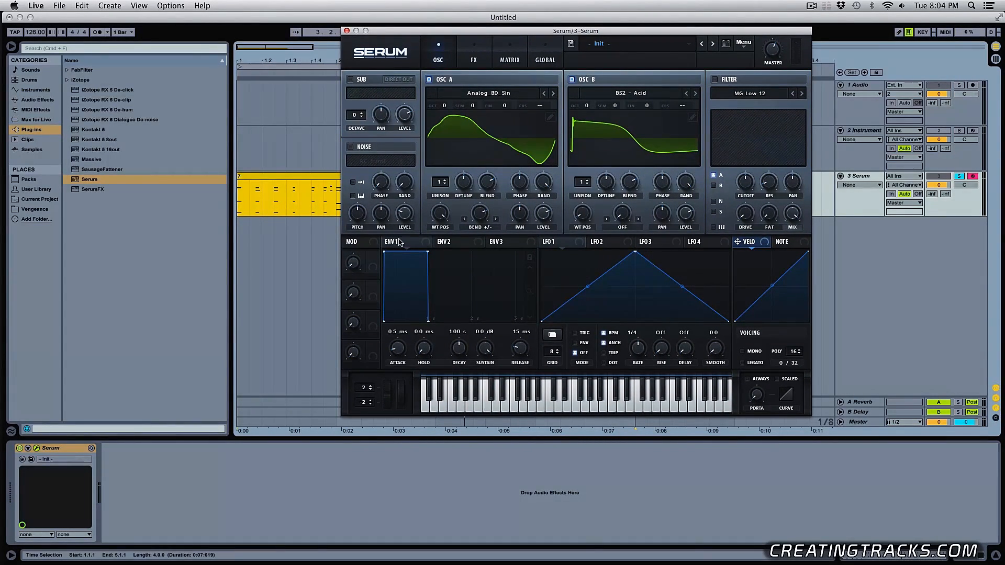
# Shape Env 1 with a 1.15 s decay, -7.2 dB sustain and 470 ms release, and audition the clip
pyautogui.moveTo(427, 253); pyautogui.dragTo(436, 274)
pyautogui.moveTo(459, 341); pyautogui.dragTo(530, 365)
pyautogui.click(283, 181)
pyautogui.press('space')
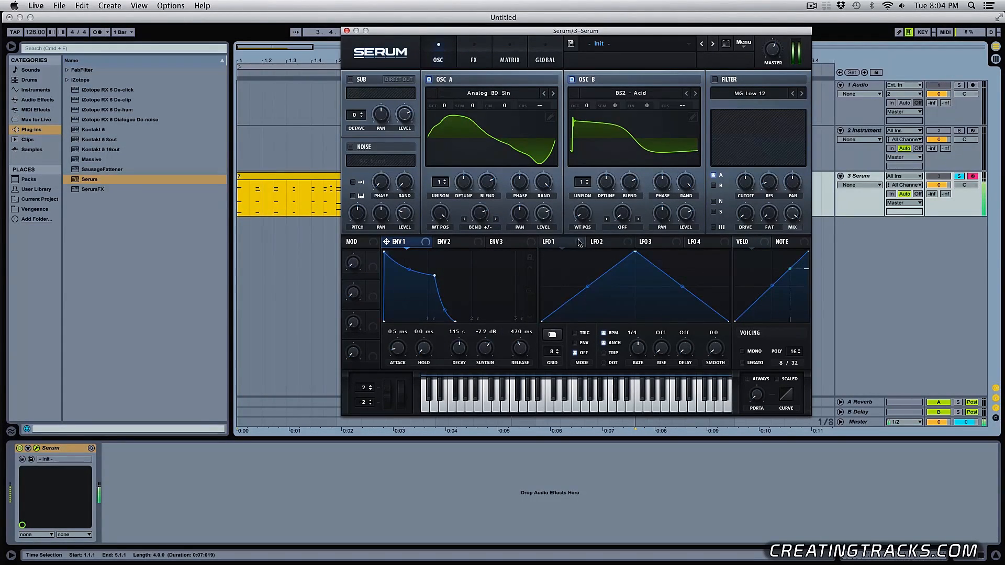
pyautogui.click(253, 183)
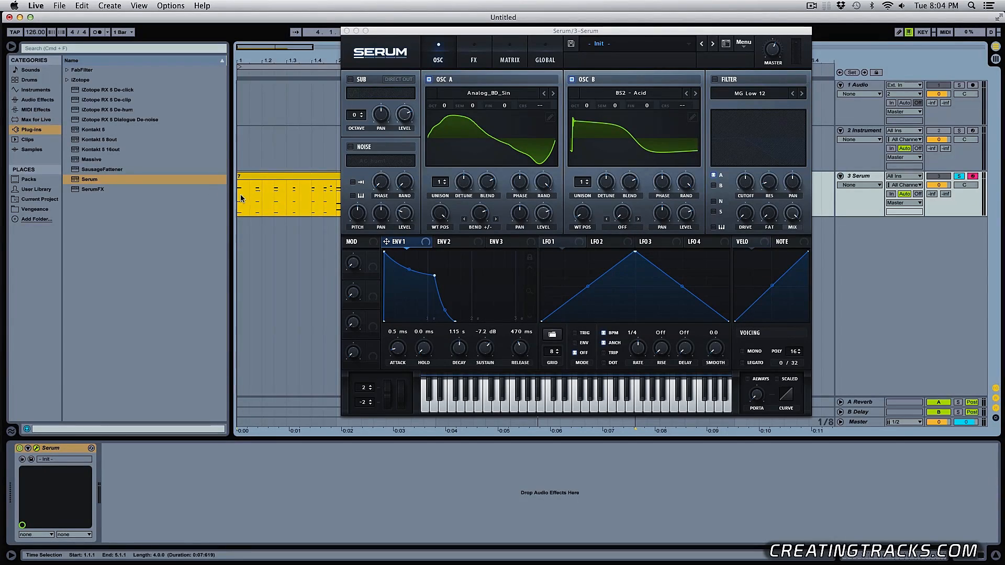
pyautogui.click(239, 196)
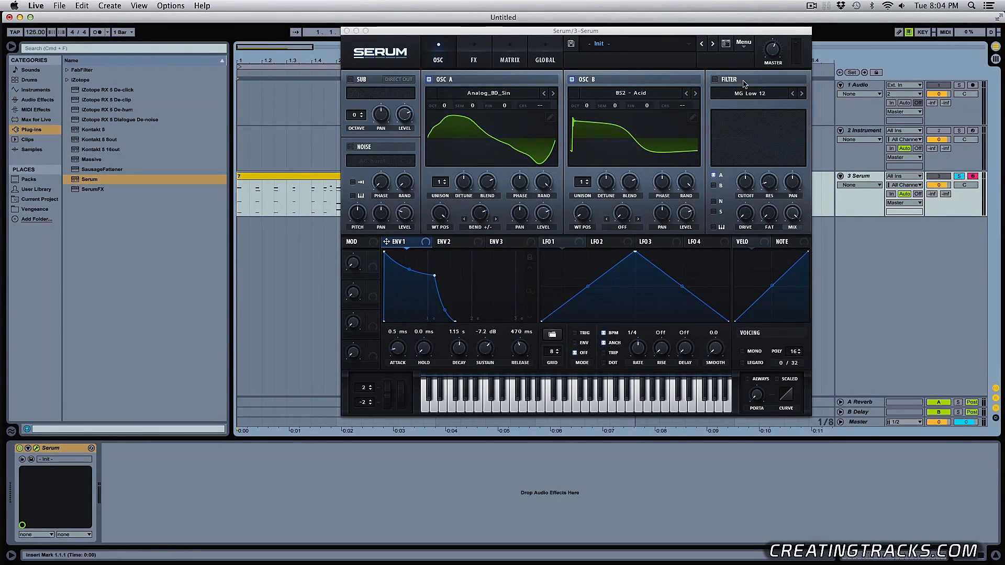
# Enable the MG Low 12 filter on oscillators A and B and raise its cutoff to 22050 Hz during playback
pyautogui.click(715, 79)
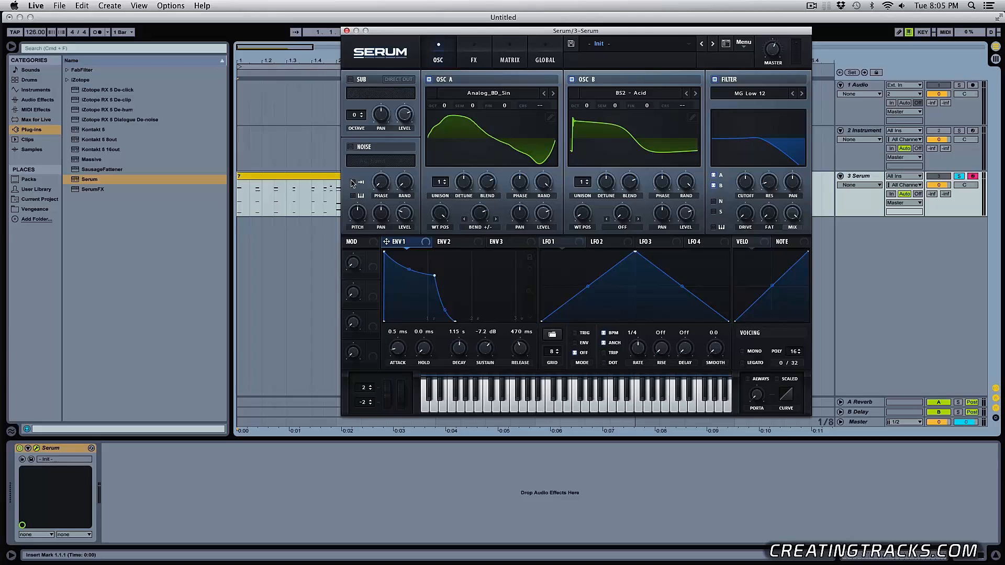
pyautogui.press('space')
pyautogui.moveTo(755, 180)
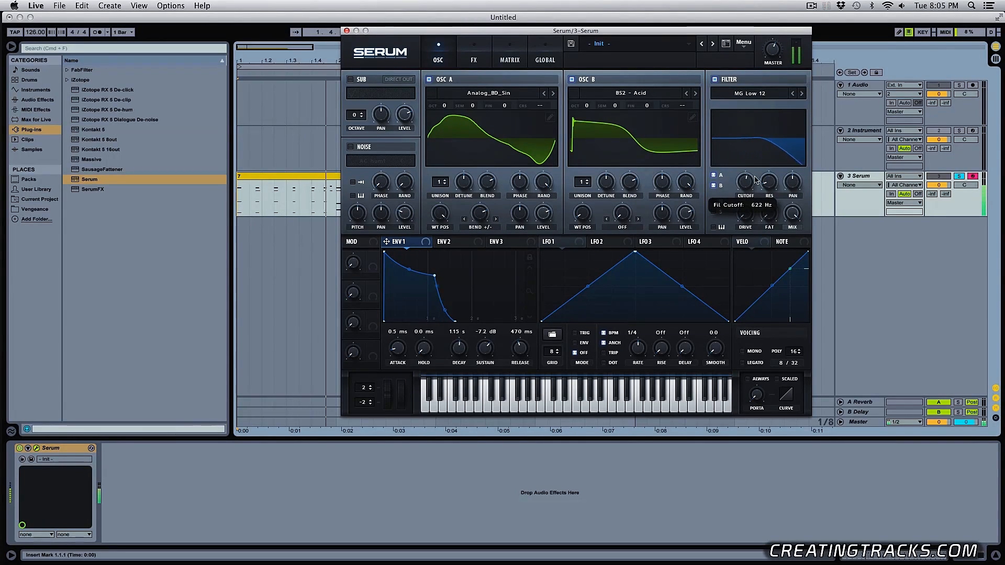
pyautogui.moveTo(755, 181); pyautogui.dragTo(761, 134)
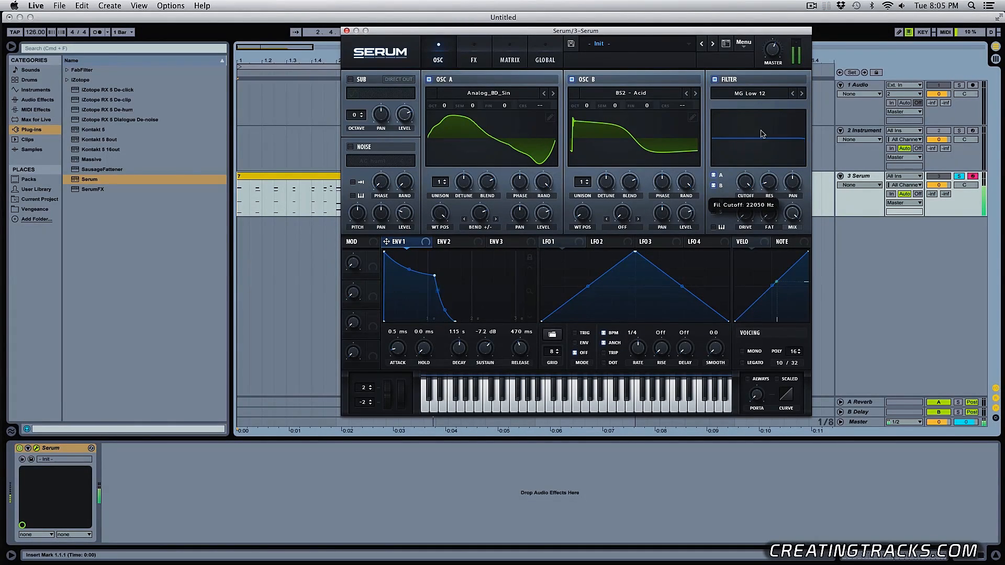
# Raise the filter drive to about 18% and lower the cutoff while auditioning the clip
pyautogui.moveTo(741, 215); pyautogui.dragTo(767, 204)
pyautogui.press('space')
pyautogui.moveTo(741, 213)
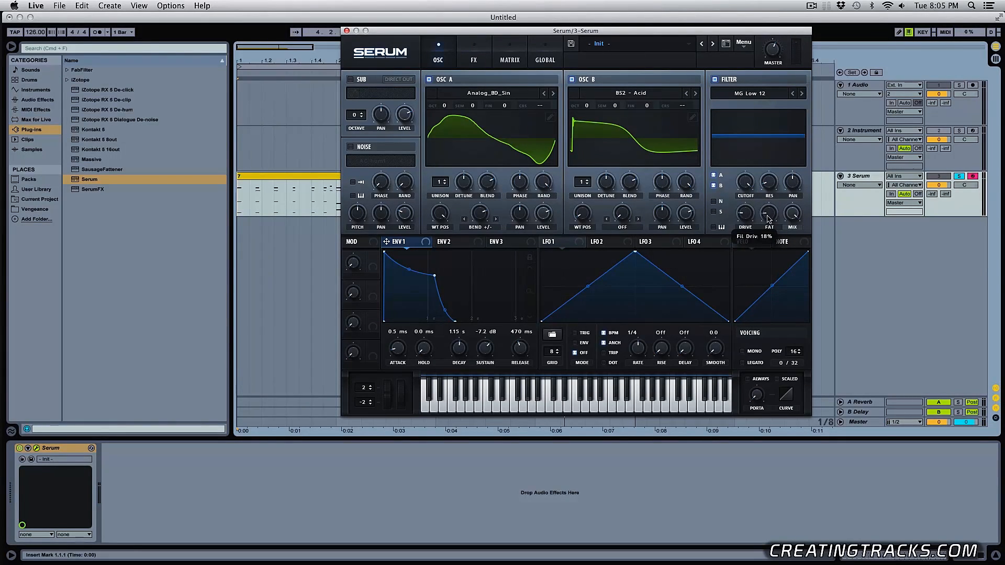
pyautogui.press('space')
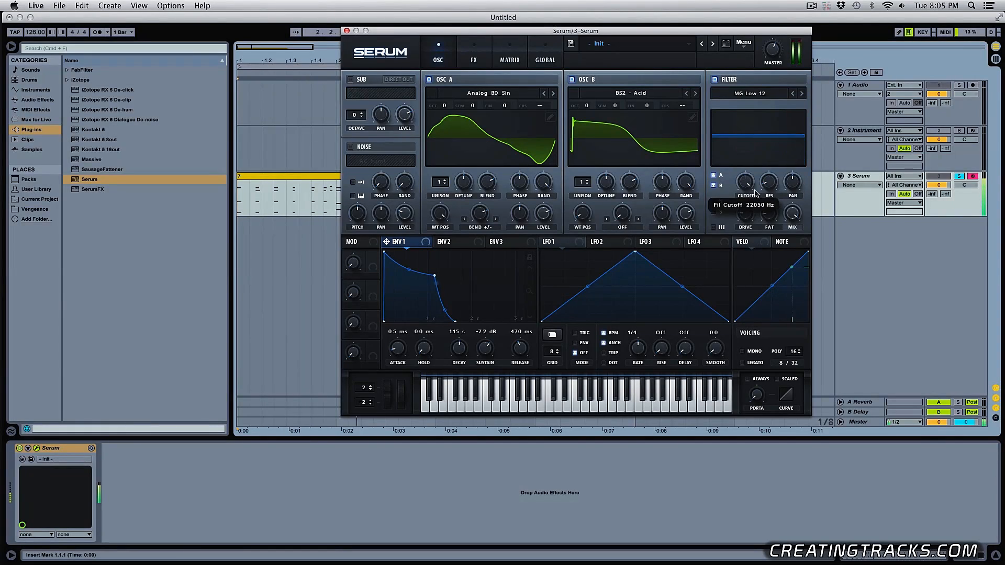
pyautogui.press('space')
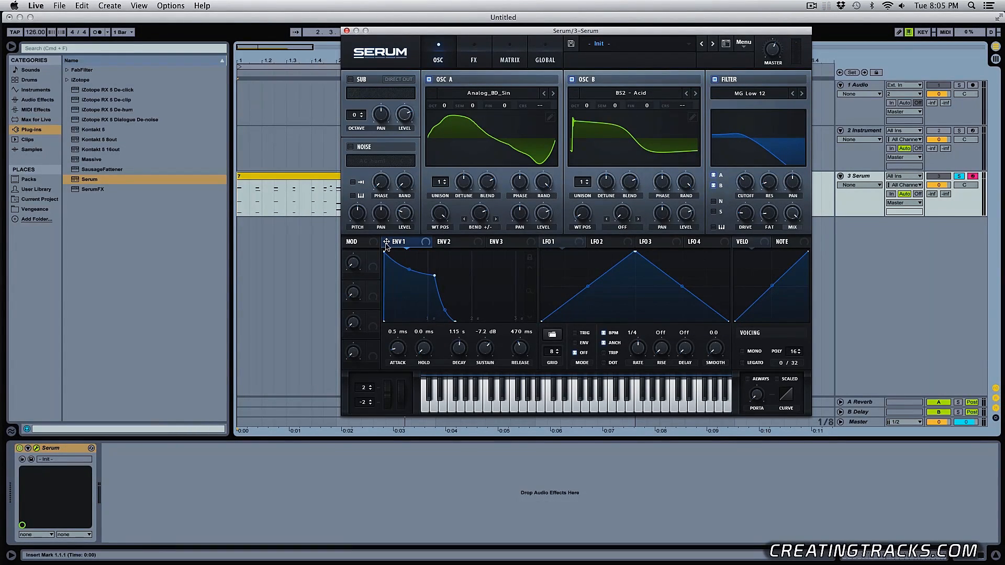
# Assign Env 1 to modulate the filter cutoff, fine-tune the cutoff, and audition the sound
pyautogui.moveTo(386, 244); pyautogui.dragTo(739, 193)
pyautogui.press('space')
pyautogui.moveTo(743, 179)
pyautogui.mouseDown()
pyautogui.moveTo(738, 173)
pyautogui.moveTo(744, 190)
pyautogui.moveTo(749, 179)
pyautogui.mouseUp()
pyautogui.click(473, 54)
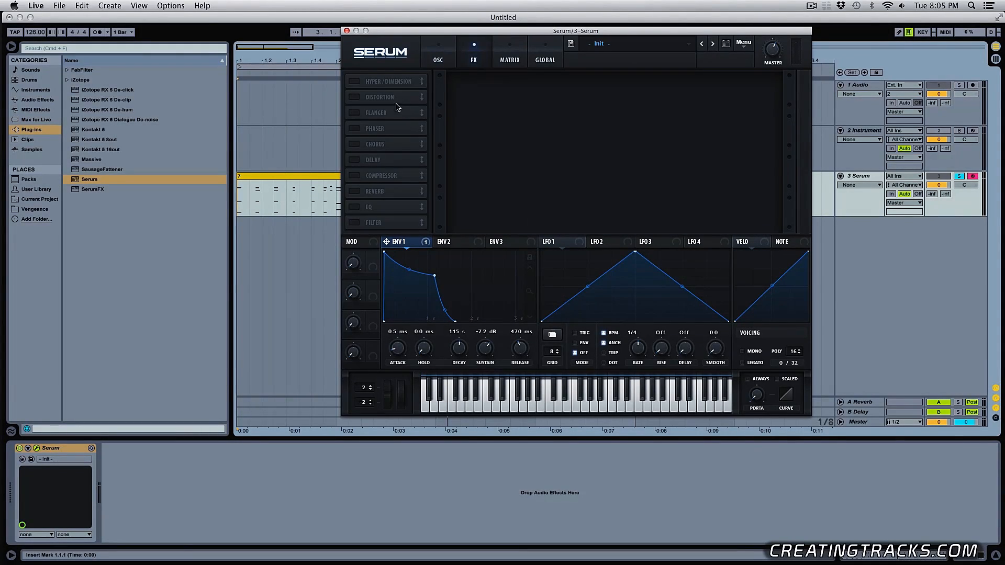
pyautogui.click(452, 58)
pyautogui.press('space')
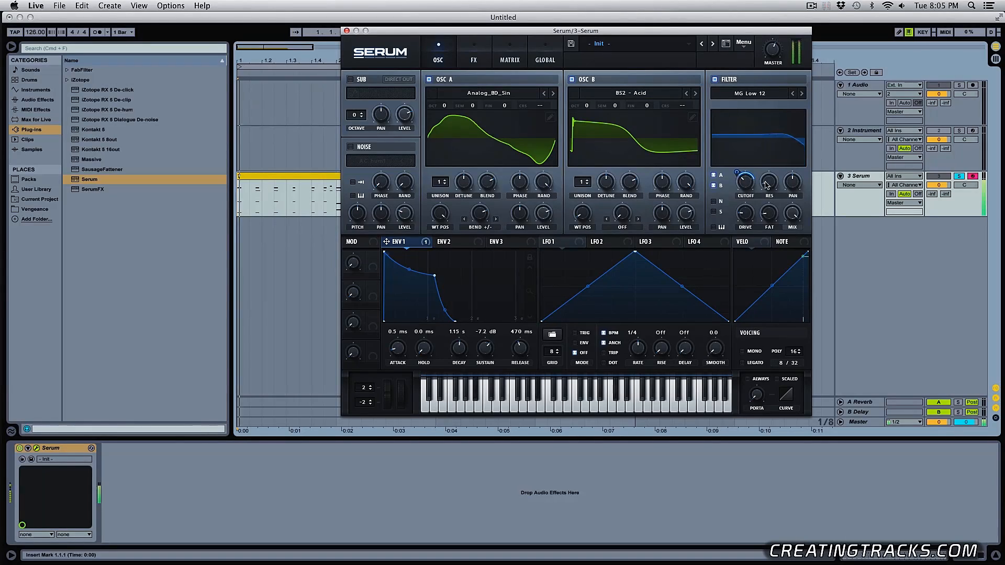
# Move the Compressor above Chorus in Serum's effects chain and enable it
pyautogui.click(471, 59)
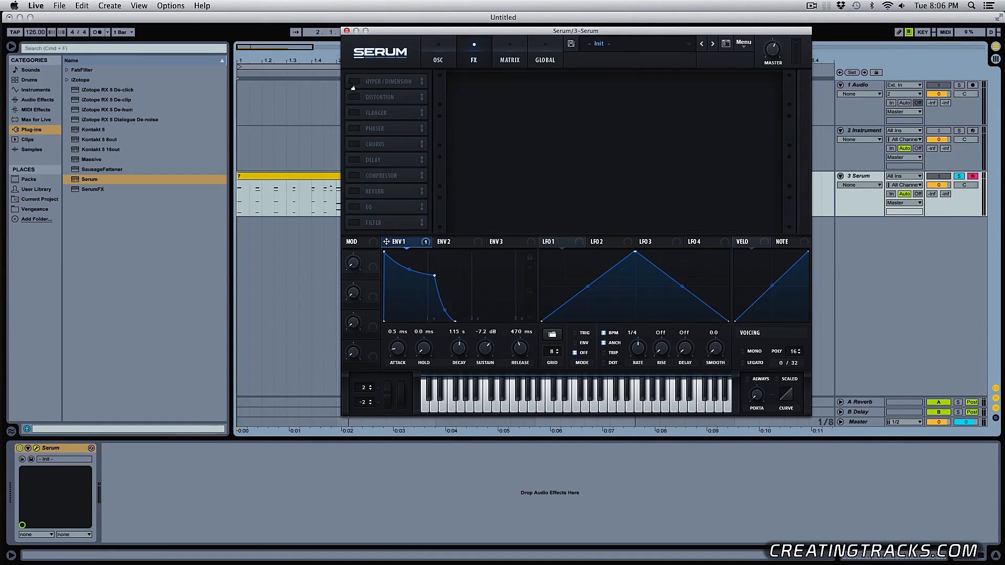
pyautogui.moveTo(388, 176); pyautogui.dragTo(361, 143)
pyautogui.click(361, 144)
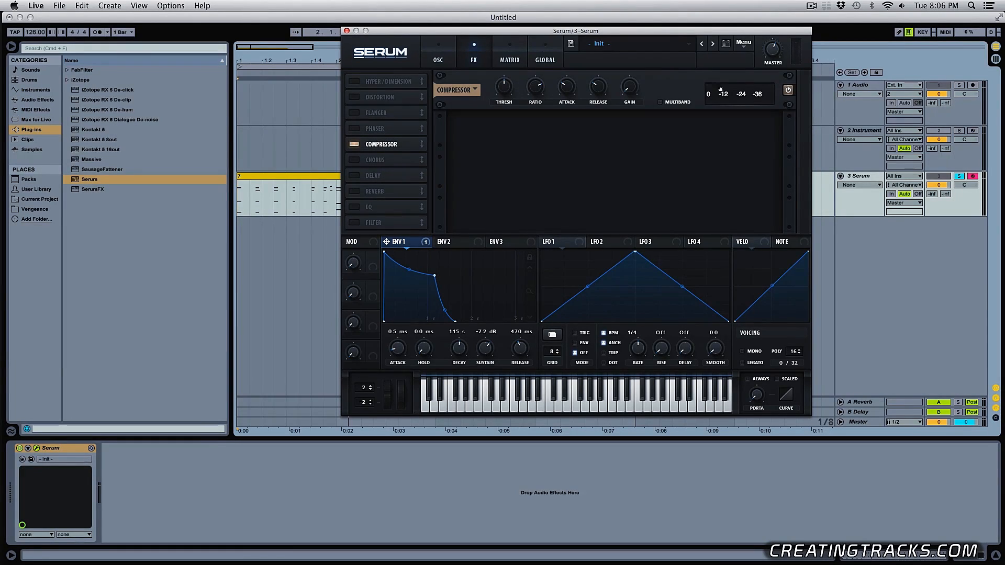
# Turn on the compressor's multiband mode and raise its gain to about 5.6 dB while auditioning
pyautogui.click(654, 101)
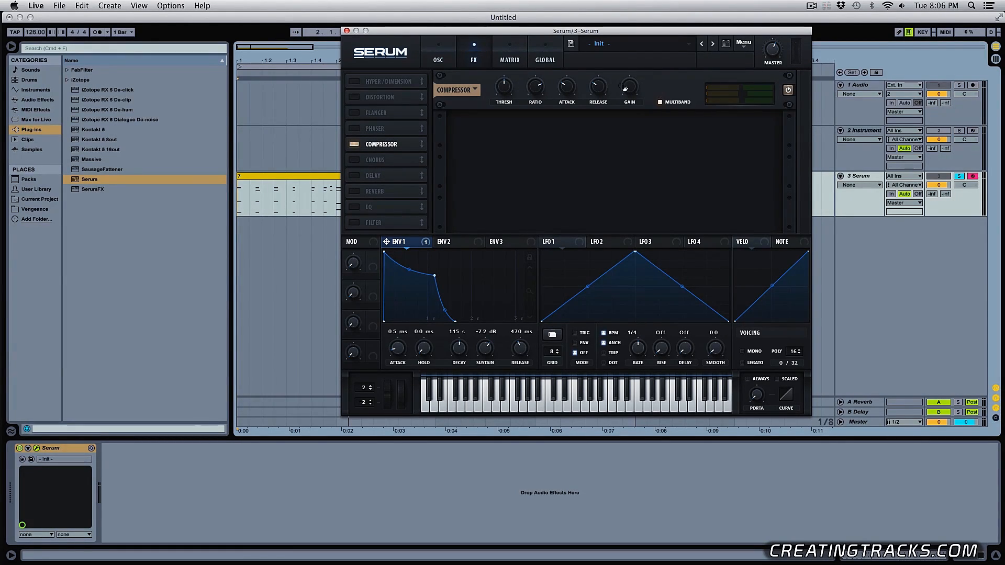
pyautogui.moveTo(631, 92)
pyautogui.moveTo(632, 91); pyautogui.dragTo(631, 82)
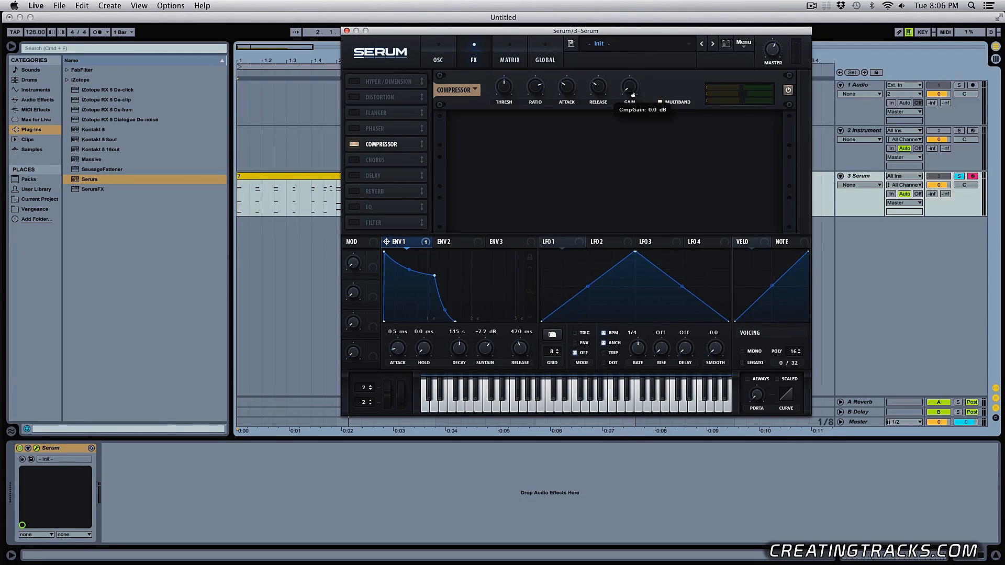
pyautogui.press('space')
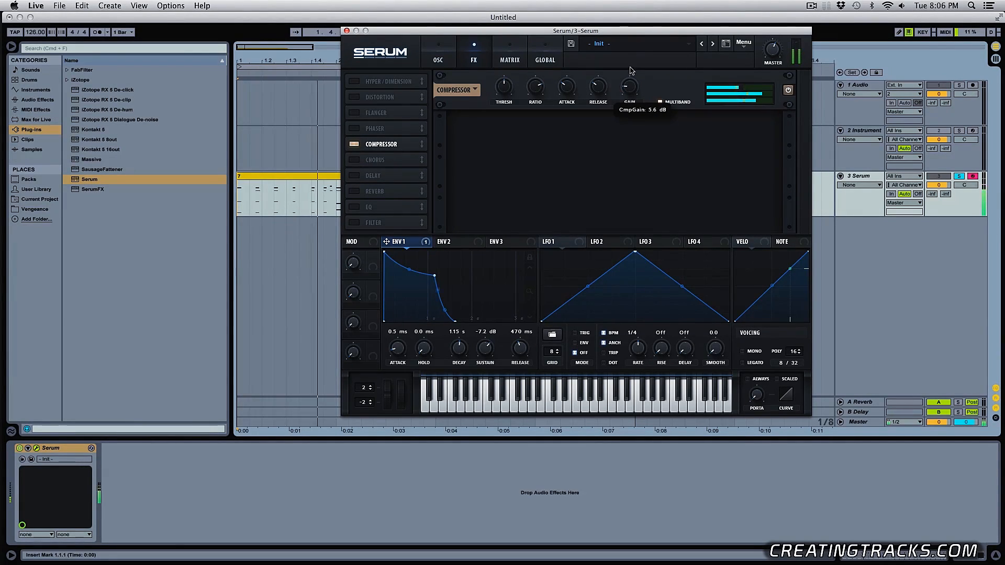
pyautogui.press('space')
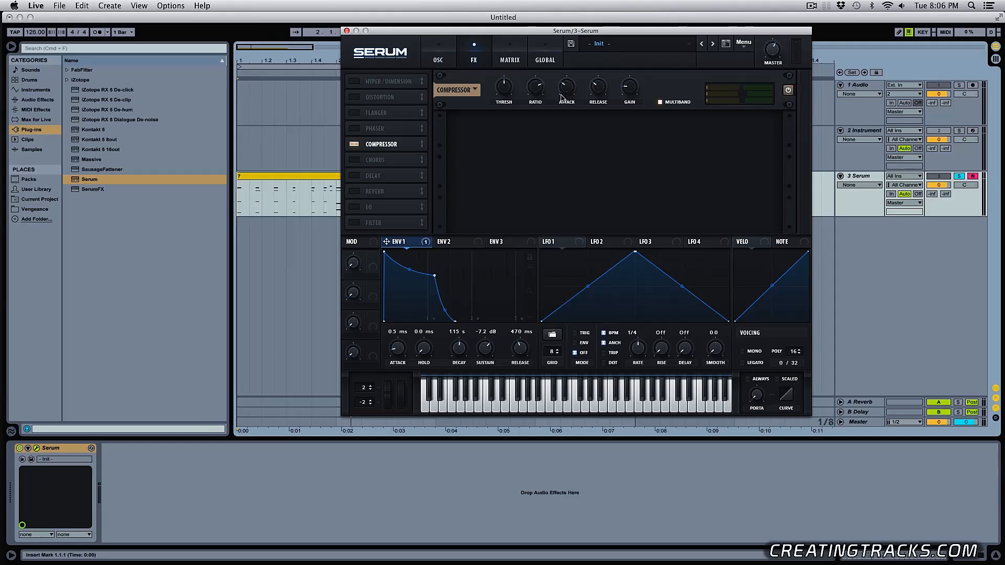
# Adjust the compressor's threshold to about -14.4 dB while auditioning the clip
pyautogui.moveTo(507, 89); pyautogui.dragTo(518, 128)
pyautogui.press('space')
pyautogui.press('space')
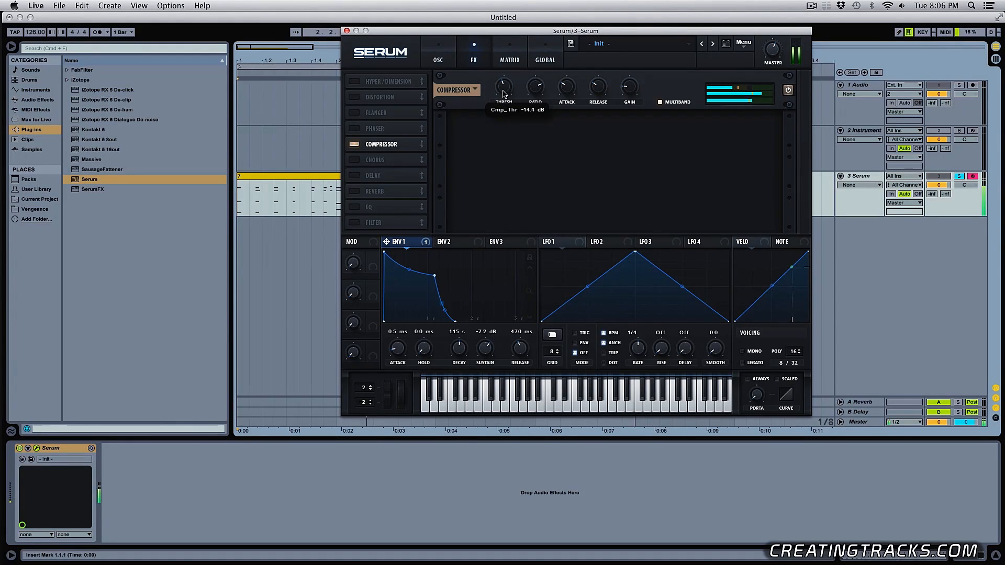
# Move Hyper/Dimension below the Compressor in the effects chain and enable it, with the Dimension size at about 31%
pyautogui.moveTo(776, 63)
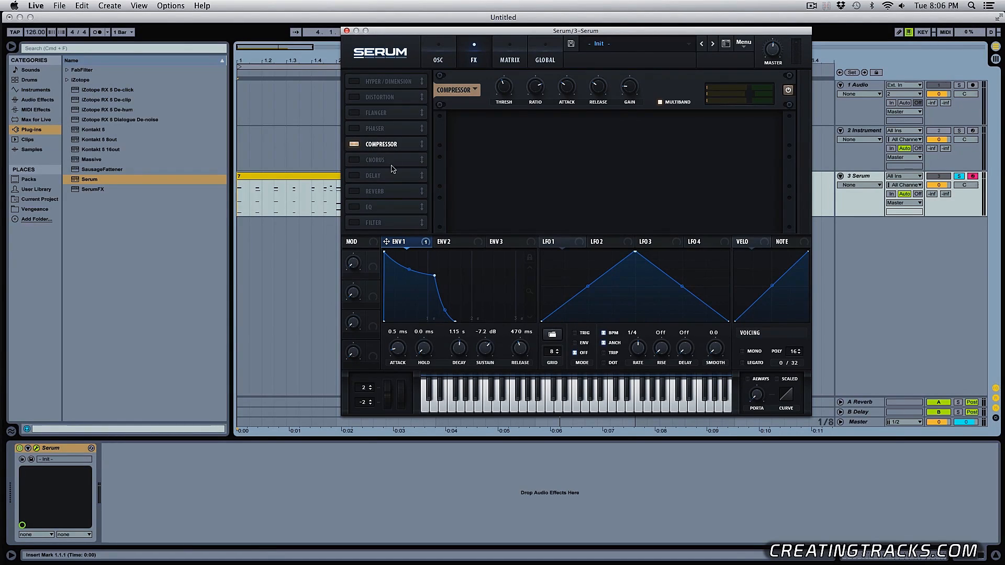
pyautogui.moveTo(382, 86); pyautogui.dragTo(362, 152)
pyautogui.click(365, 147)
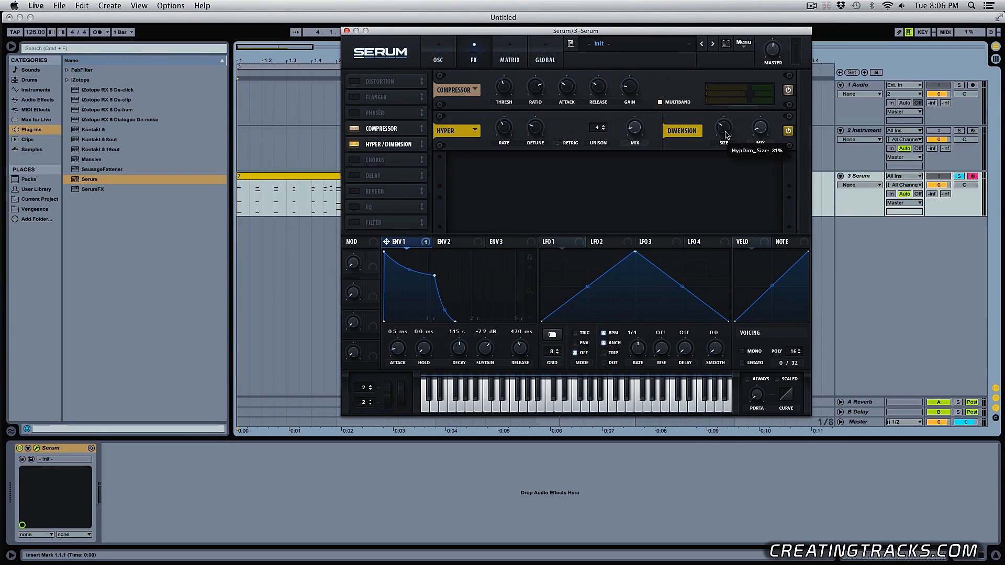
# Set the Hyper mix to about 18% and compare the playing clip with Hyper/Dimension bypassed and enabled
pyautogui.press('space')
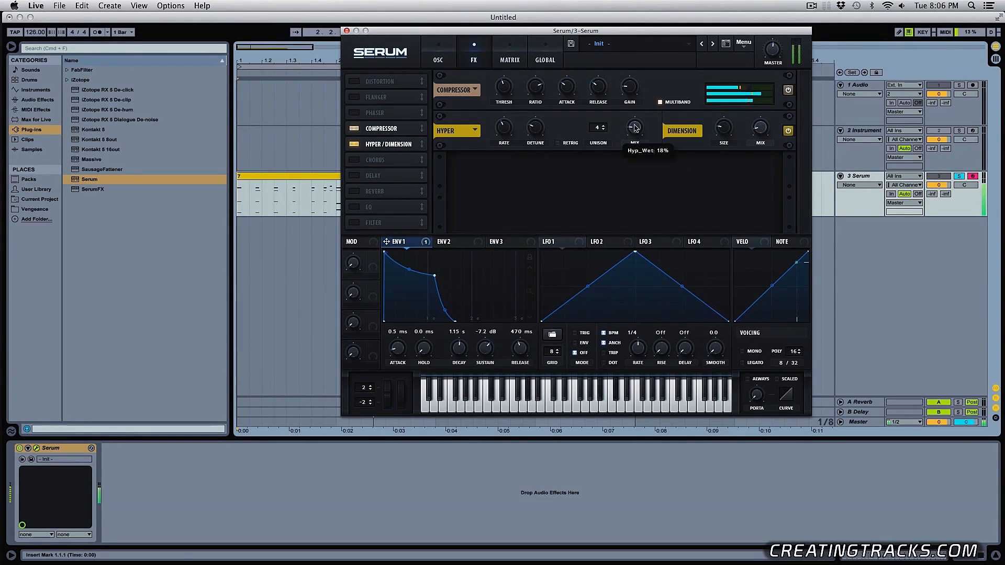
pyautogui.click(356, 144)
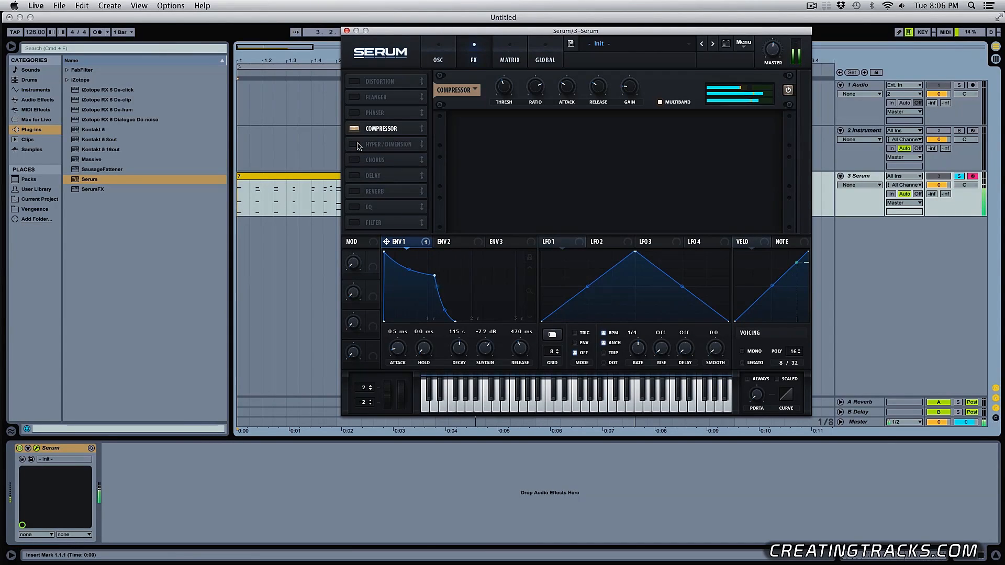
pyautogui.click(356, 145)
pyautogui.click(356, 145)
pyautogui.click(356, 145)
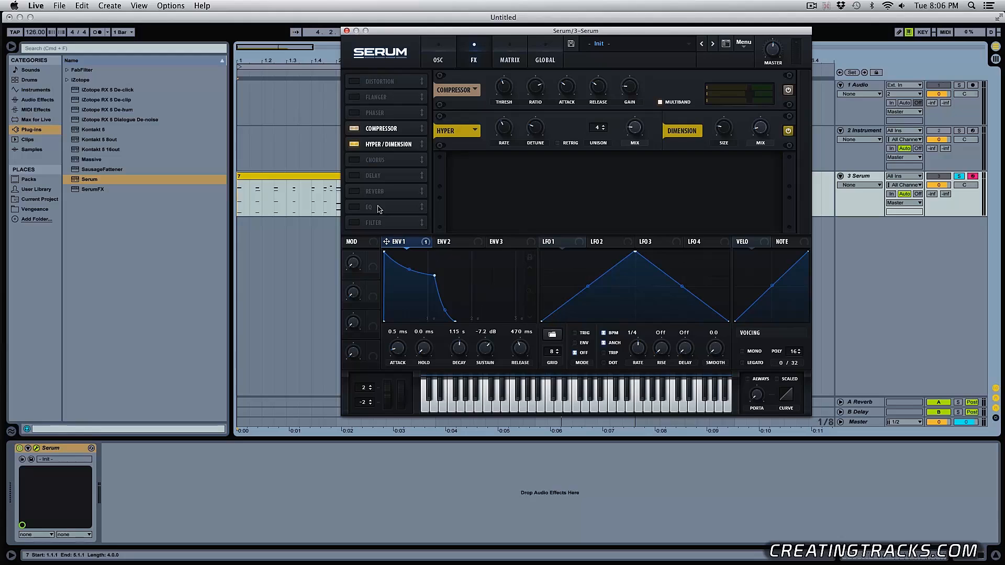
# Enable the Delay in ping-pong mode with 1/16 left and 1/8 right times, and adjust its mix while auditioning
pyautogui.click(355, 176)
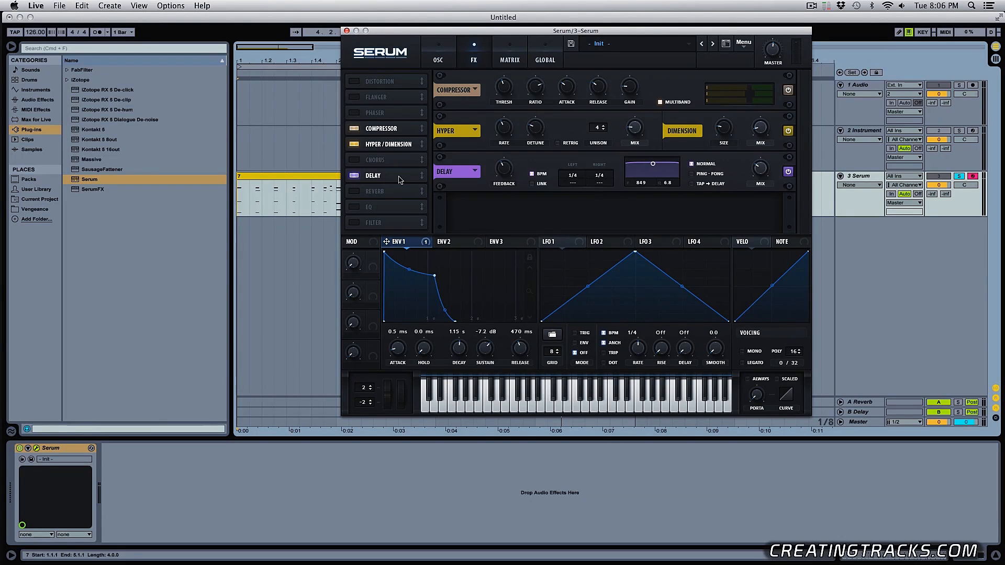
pyautogui.click(699, 174)
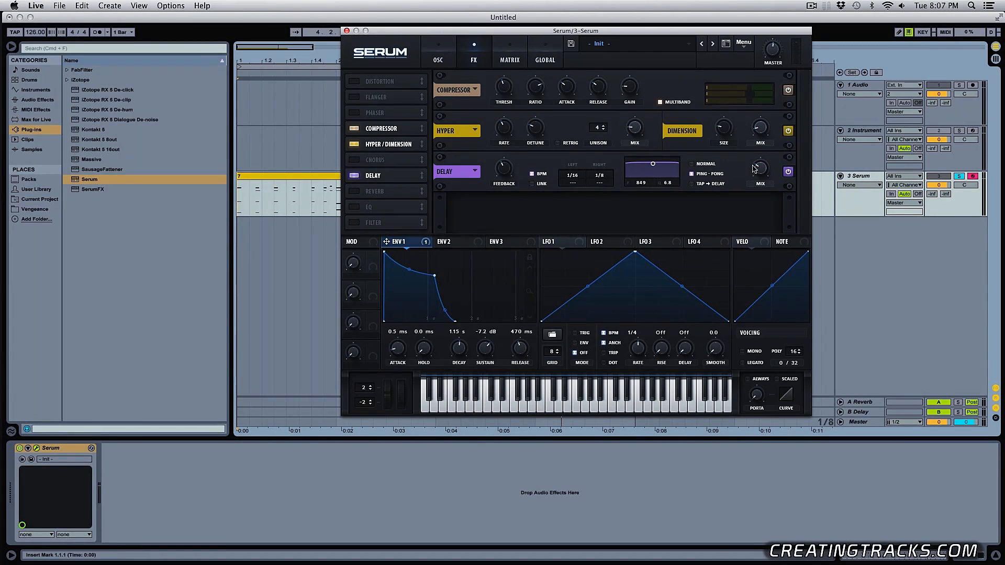
pyautogui.press('space')
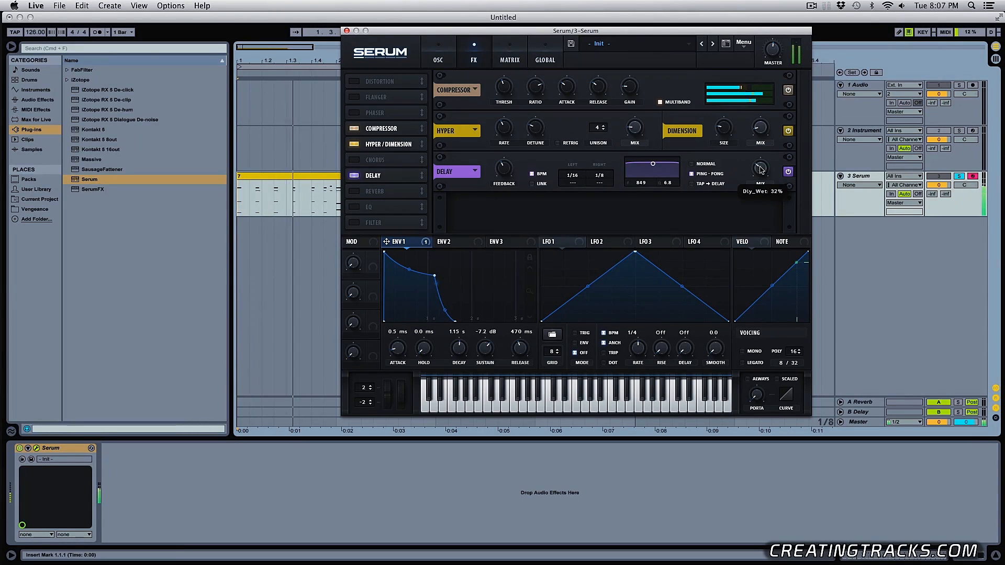
pyautogui.moveTo(760, 169); pyautogui.dragTo(759, 135)
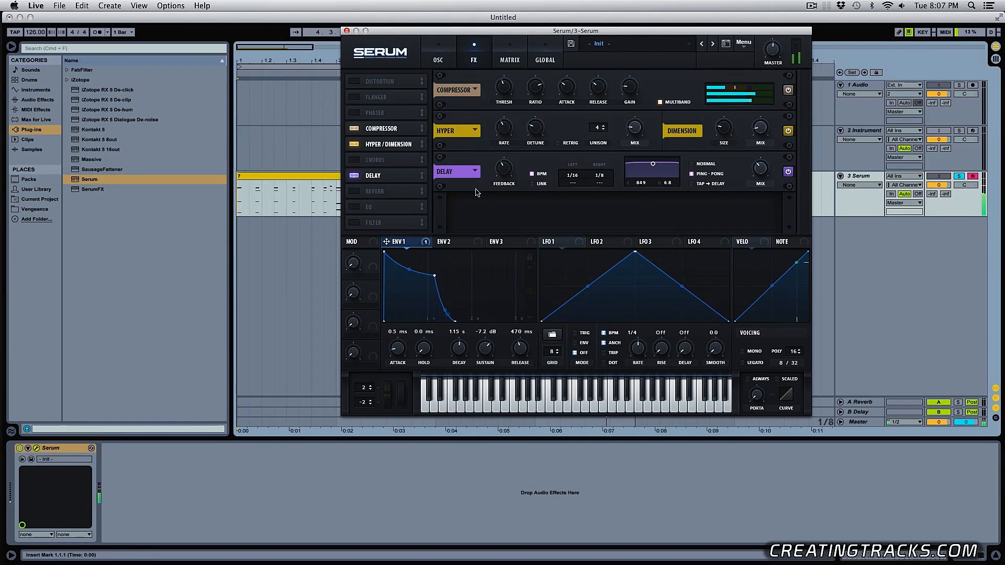
# Enable the plate Reverb and adjust its spin depth and decay by ear while the clip plays
pyautogui.click(355, 191)
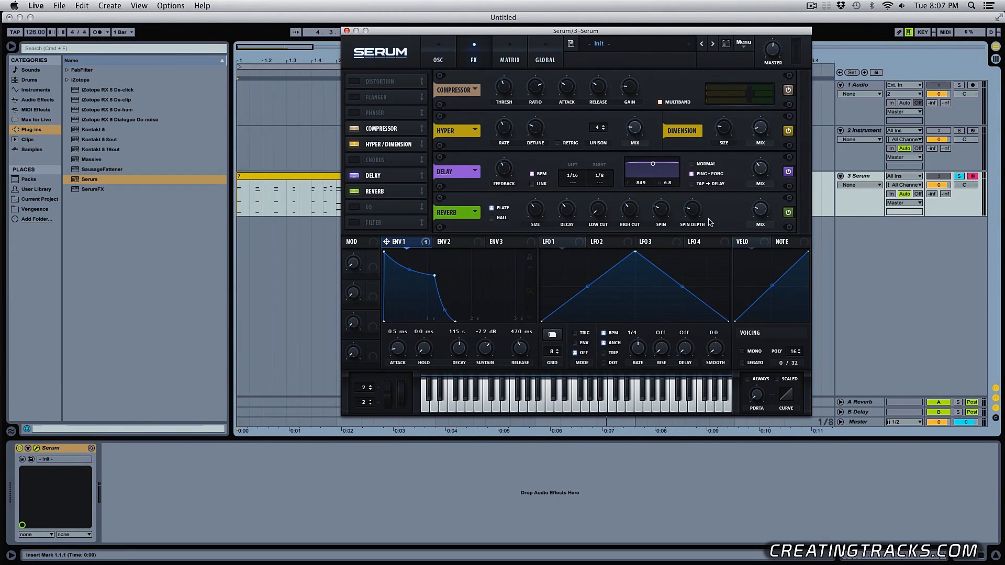
pyautogui.moveTo(694, 214); pyautogui.dragTo(694, 204)
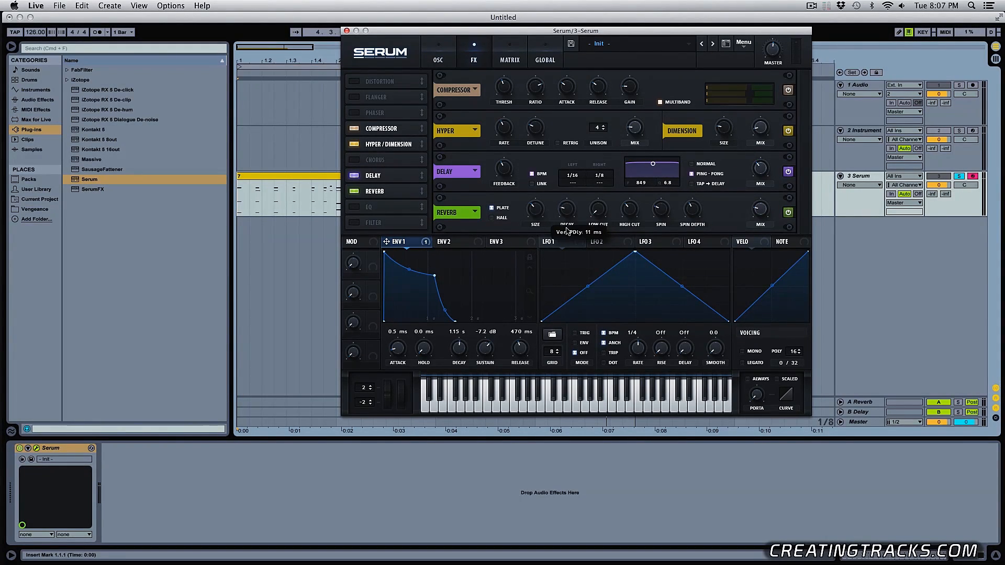
pyautogui.press('space')
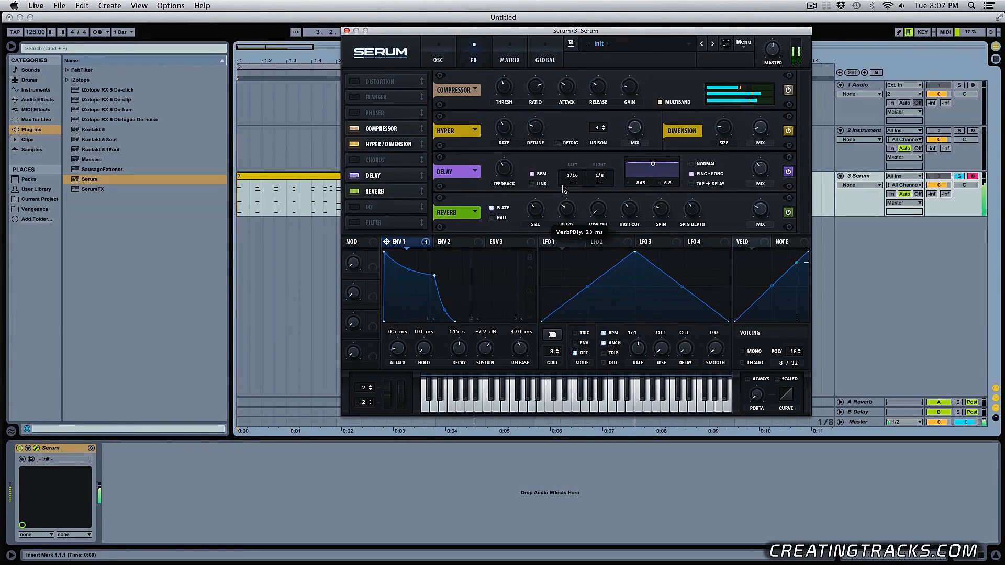
pyautogui.moveTo(563, 189); pyautogui.dragTo(566, 215)
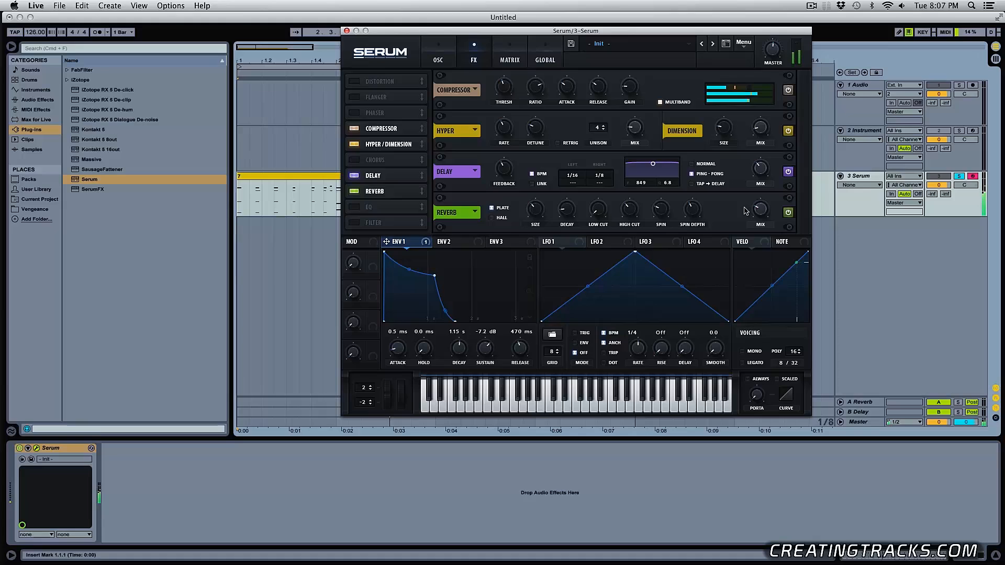
# Assign Macro 1 to oscillator A's octave with a modulation amount of about 14
pyautogui.click(438, 55)
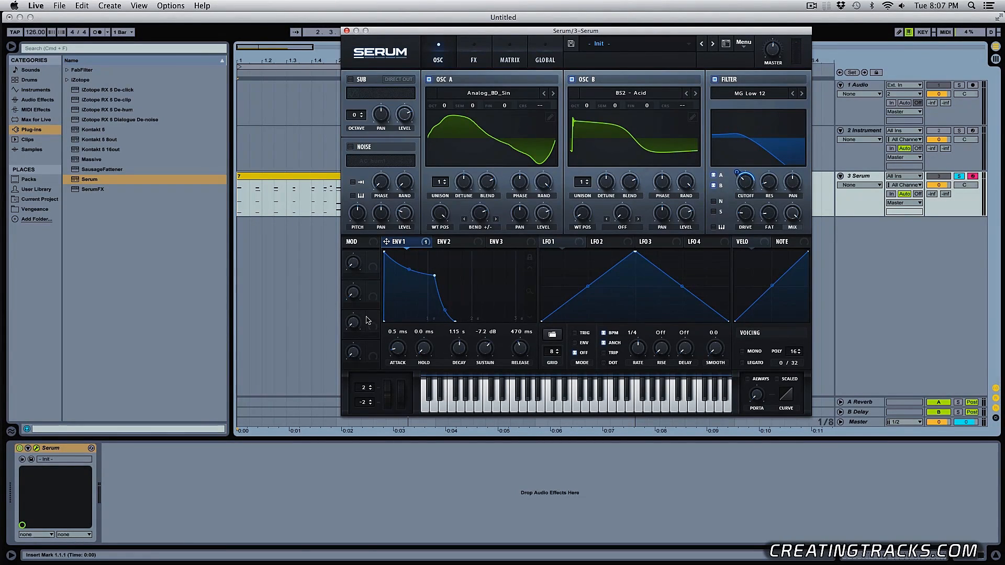
pyautogui.click(466, 47)
pyautogui.click(448, 53)
pyautogui.moveTo(373, 257); pyautogui.dragTo(452, 113)
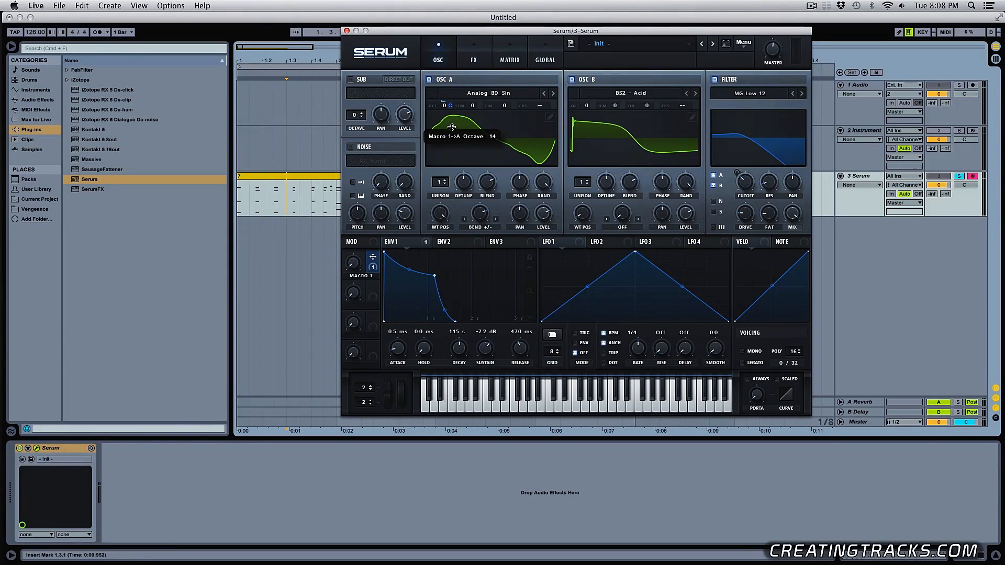
pyautogui.moveTo(452, 129); pyautogui.dragTo(452, 131)
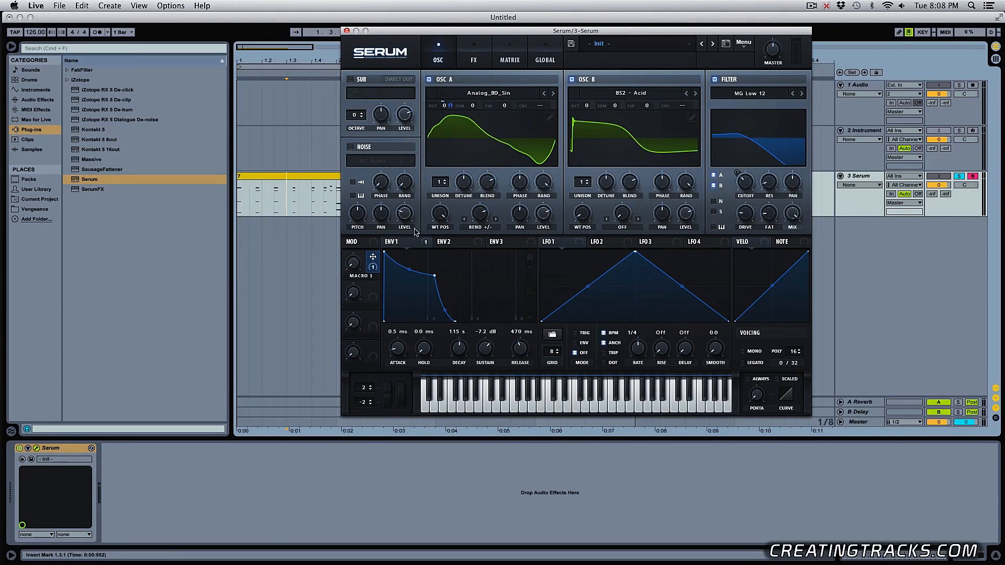
# Assign Macro 2 to oscillator B's octave and audition both octave macros on the MIDI clip
pyautogui.moveTo(373, 287); pyautogui.dragTo(595, 131)
pyautogui.moveTo(353, 301); pyautogui.dragTo(354, 290)
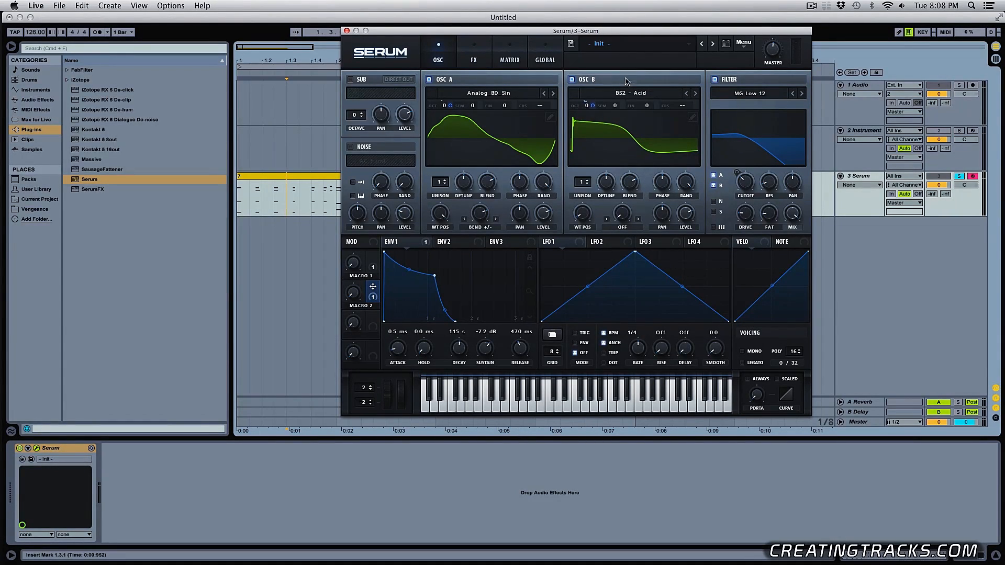
pyautogui.click(298, 208)
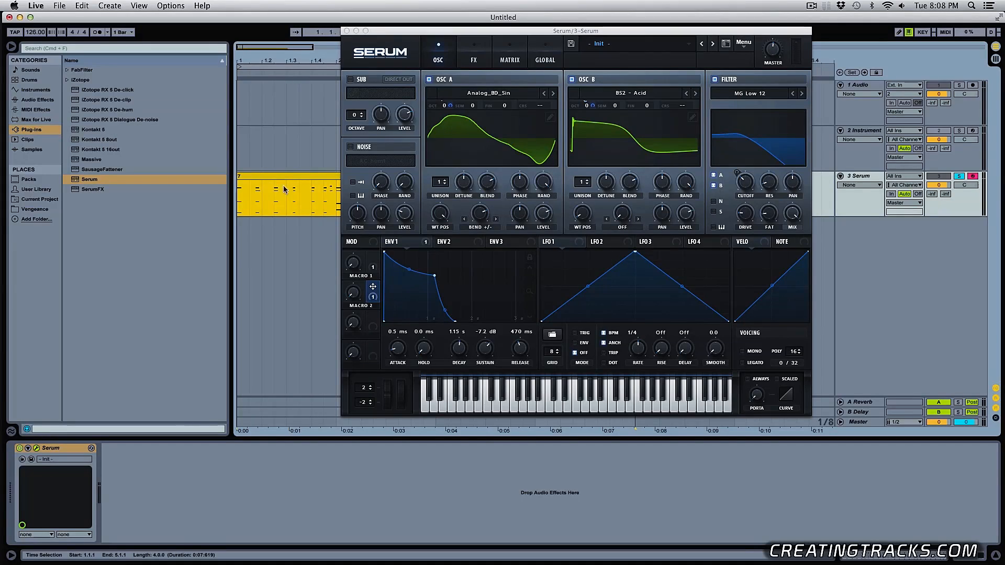
pyautogui.press('space')
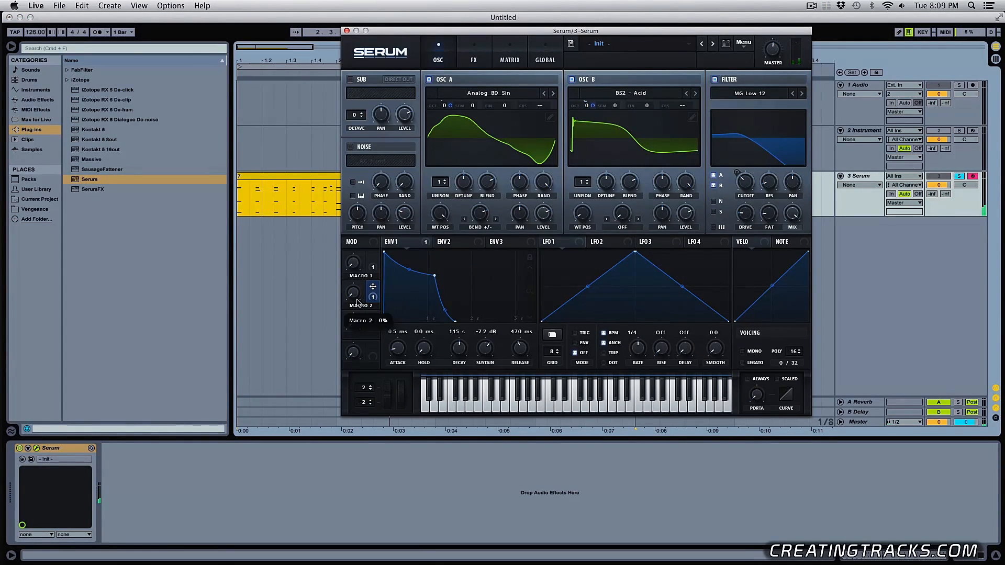
pyautogui.moveTo(354, 261)
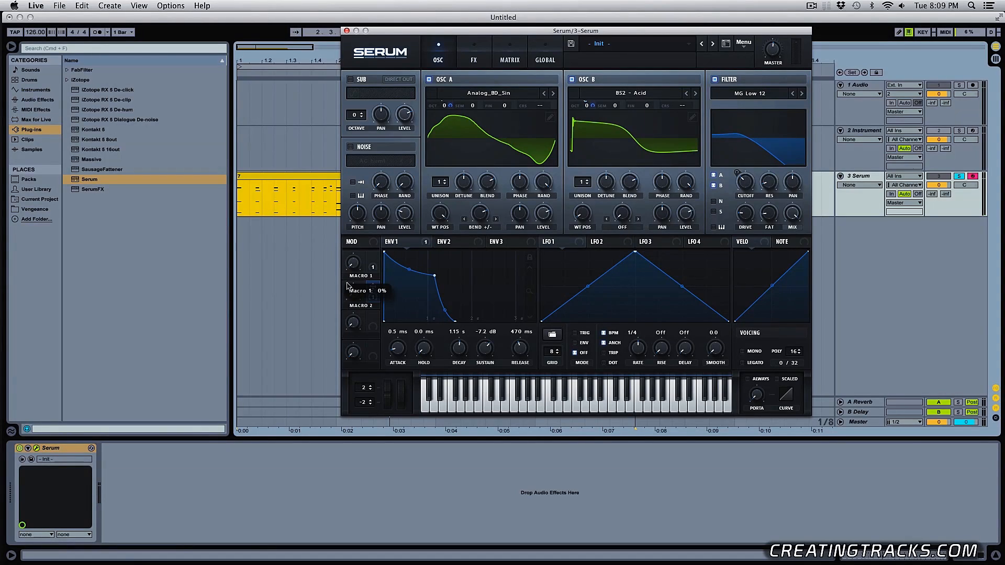
pyautogui.moveTo(347, 286); pyautogui.dragTo(361, 254)
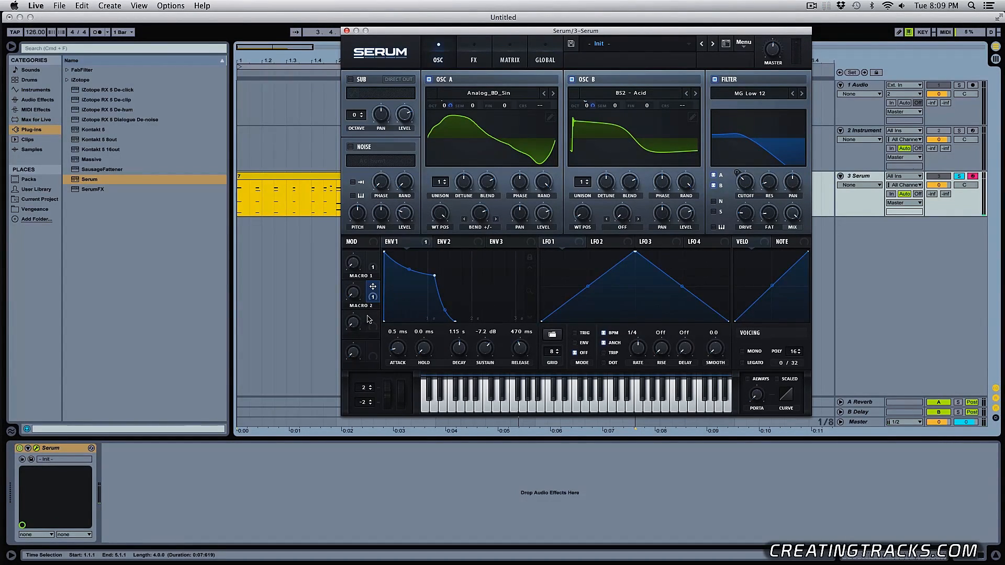
# Assign Macro 3 to the filter cutoff with an amount of 100 and lower the base cutoff to 8 Hz
pyautogui.moveTo(373, 317); pyautogui.dragTo(749, 242)
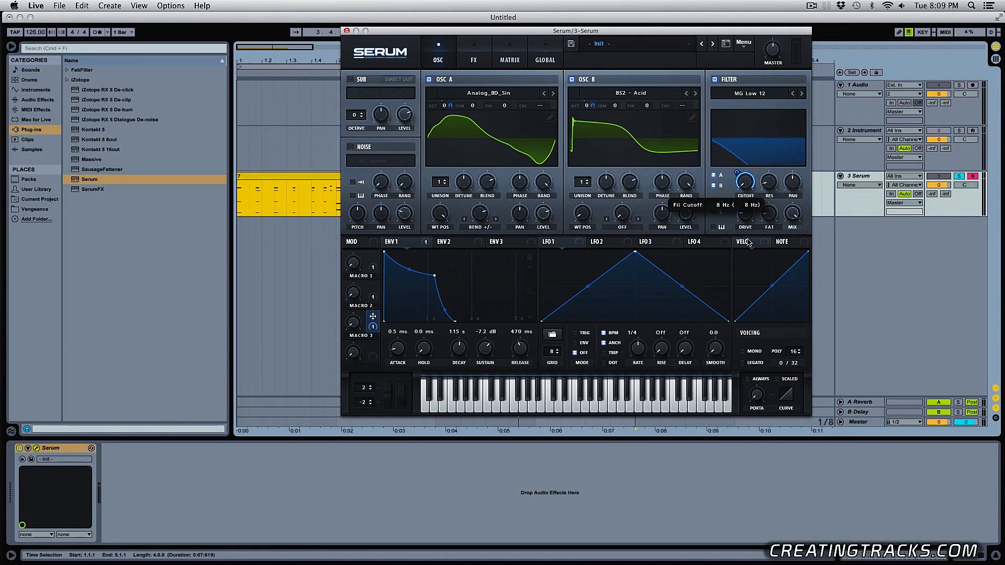
pyautogui.moveTo(736, 173); pyautogui.dragTo(739, 212)
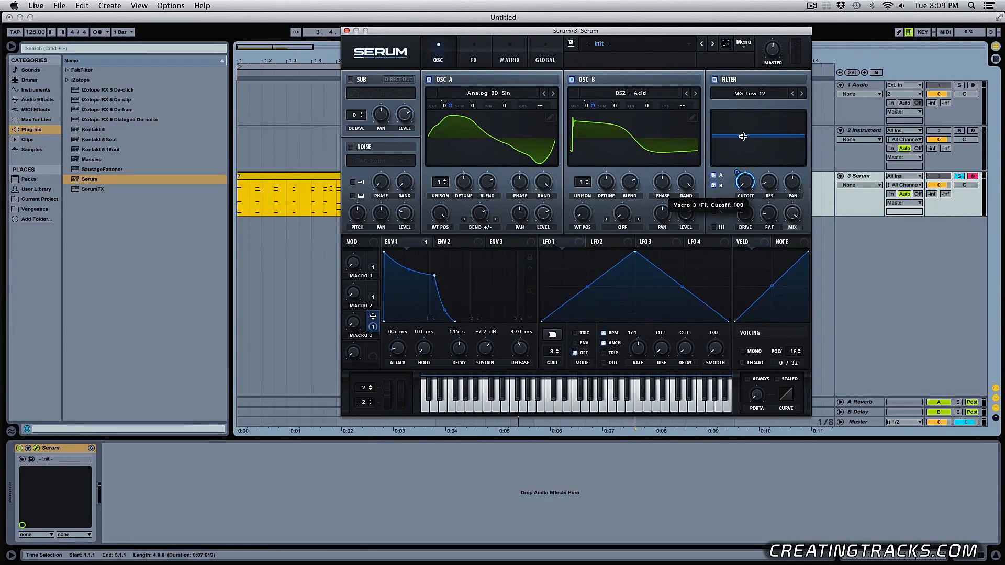
pyautogui.moveTo(743, 137); pyautogui.dragTo(743, 136)
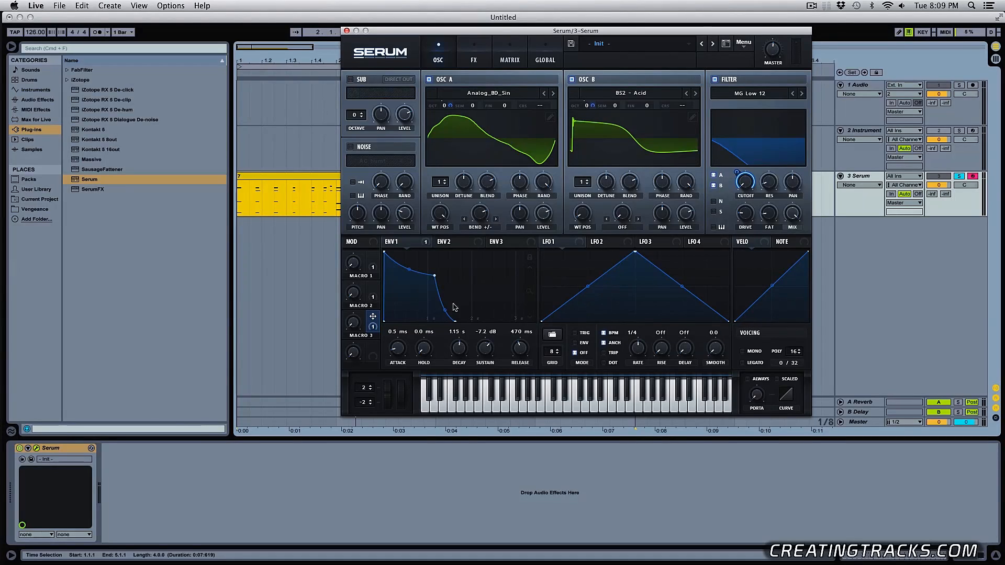
# Sweep Macro 3 and the octave macros while the clip plays to hear their effect on the sound
pyautogui.moveTo(352, 324); pyautogui.dragTo(353, 324)
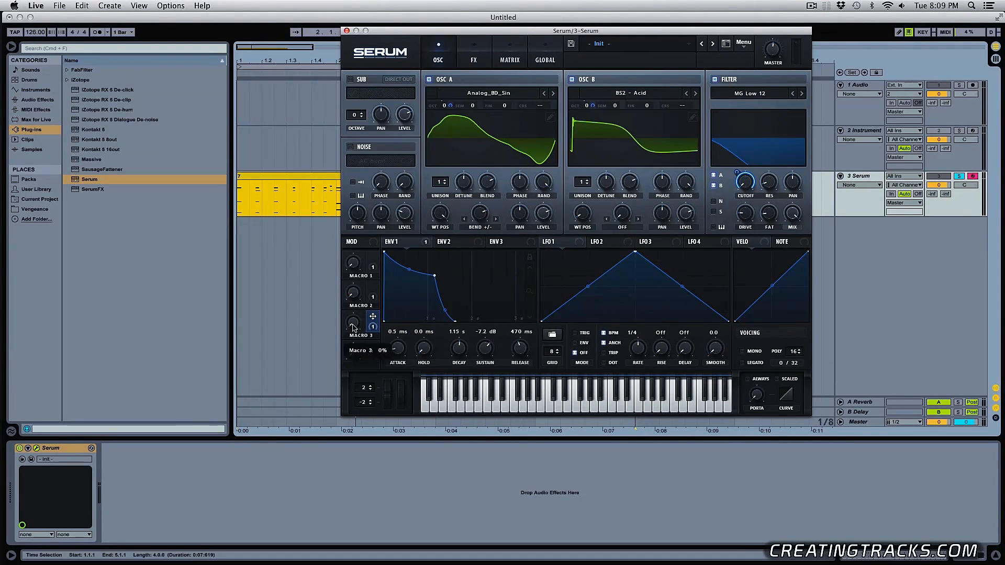
pyautogui.moveTo(353, 286); pyautogui.dragTo(353, 334)
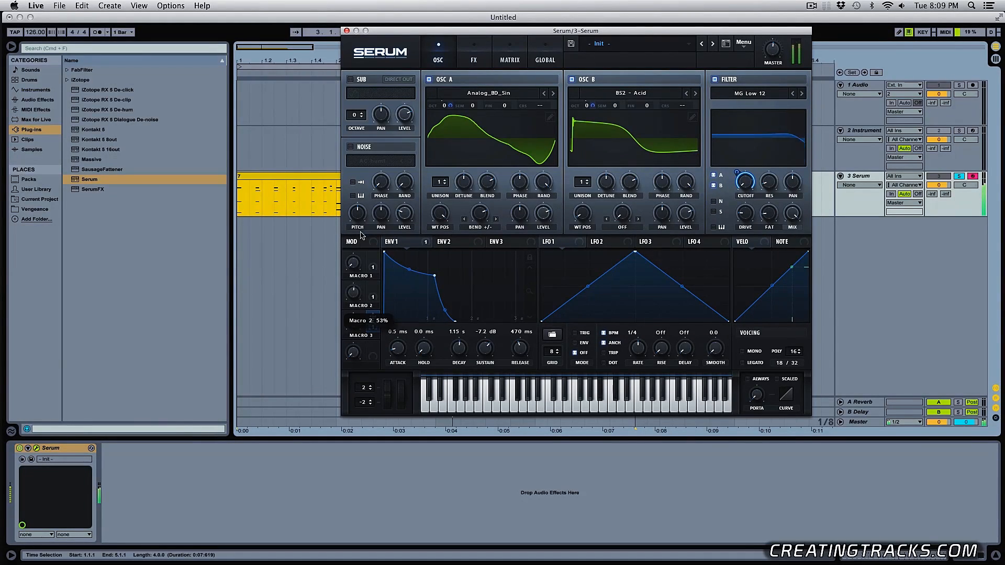
pyautogui.moveTo(353, 323)
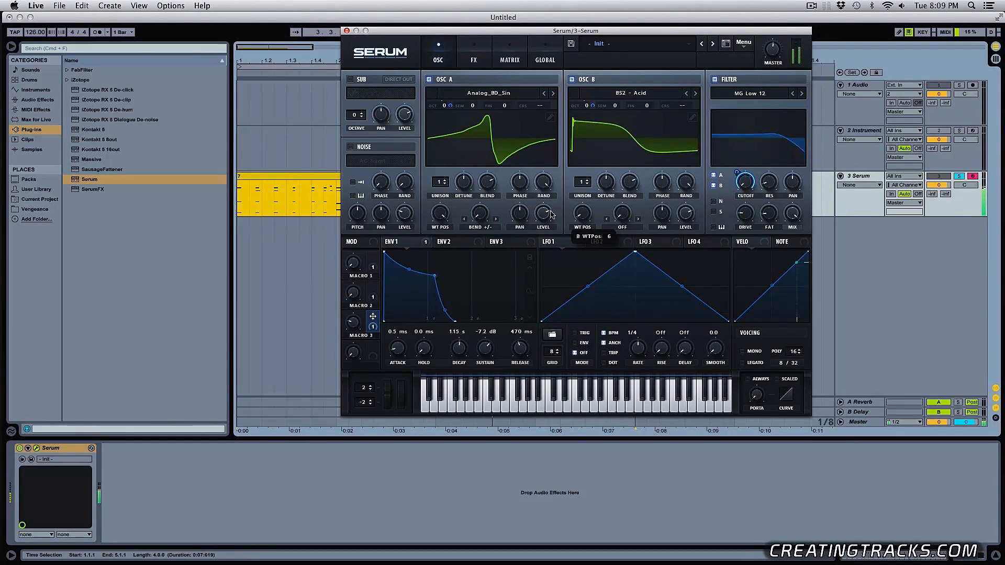
# Readjust oscillator A's bend warp by ear, and sweep the macros before returning them to 0% during playback
pyautogui.moveTo(450, 211)
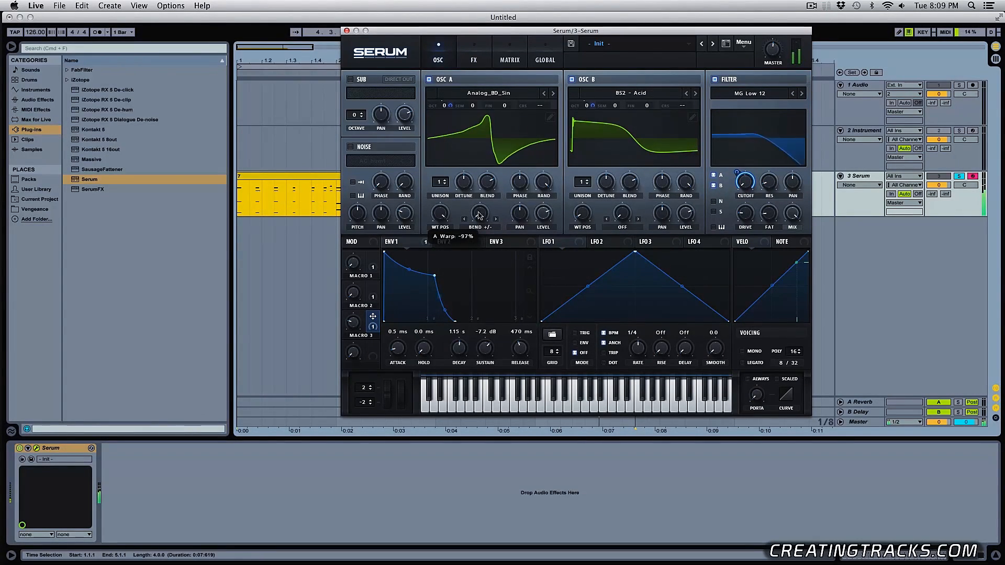
pyautogui.moveTo(480, 213); pyautogui.dragTo(491, 173)
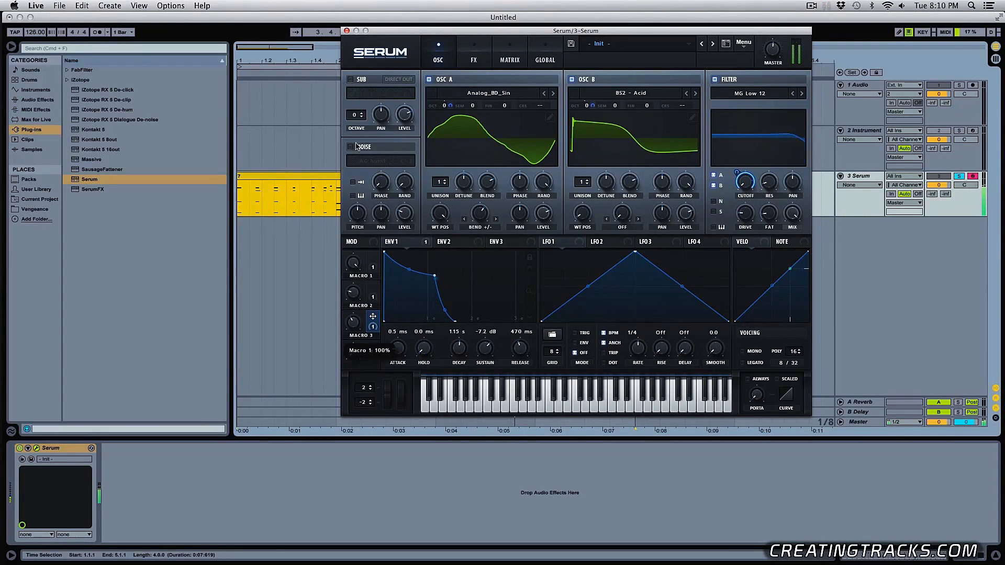
pyautogui.moveTo(354, 293); pyautogui.dragTo(356, 239)
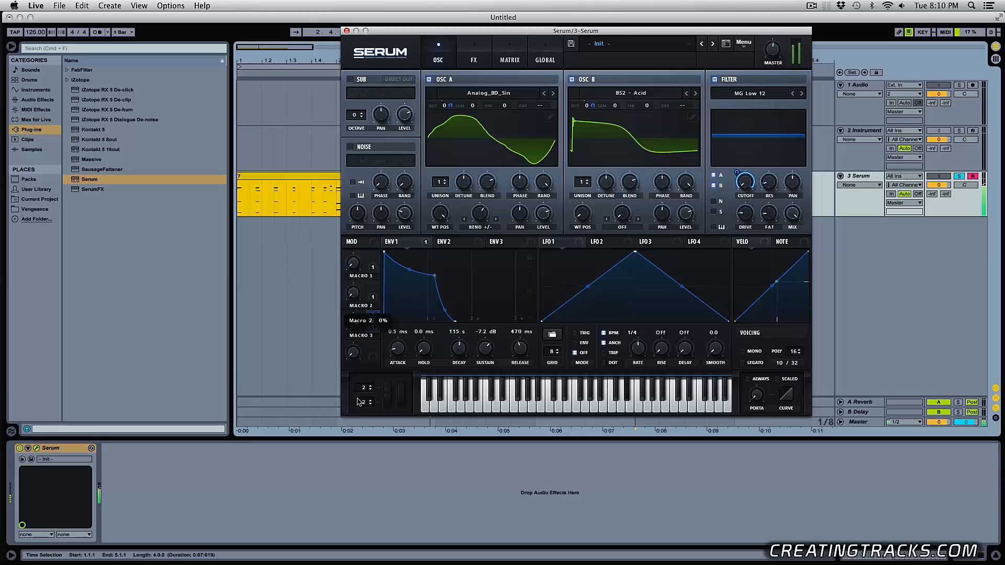
pyautogui.moveTo(356, 349); pyautogui.dragTo(356, 437)
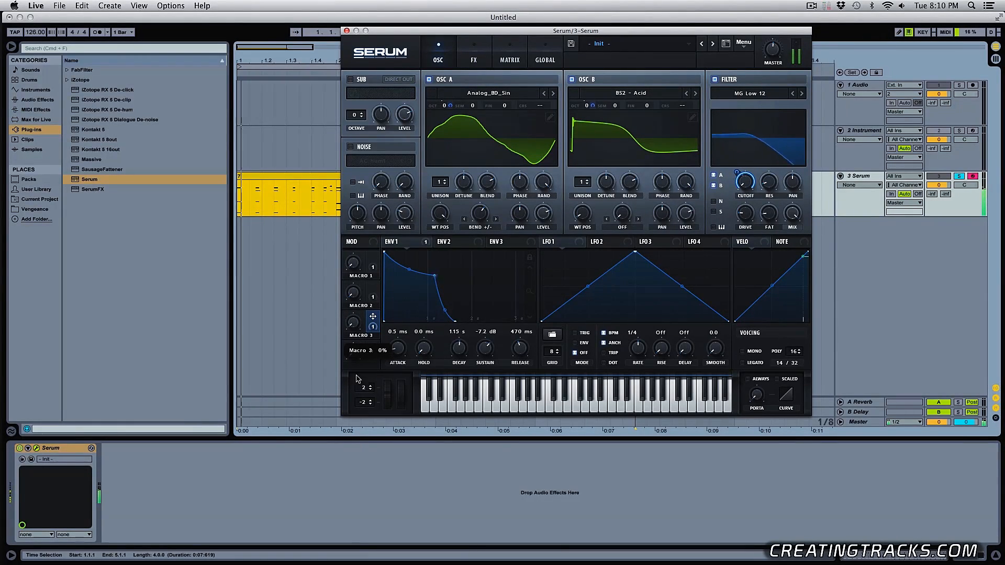
# Lower Serum's master volume to about 12% and stop the clip playback
pyautogui.moveTo(772, 58)
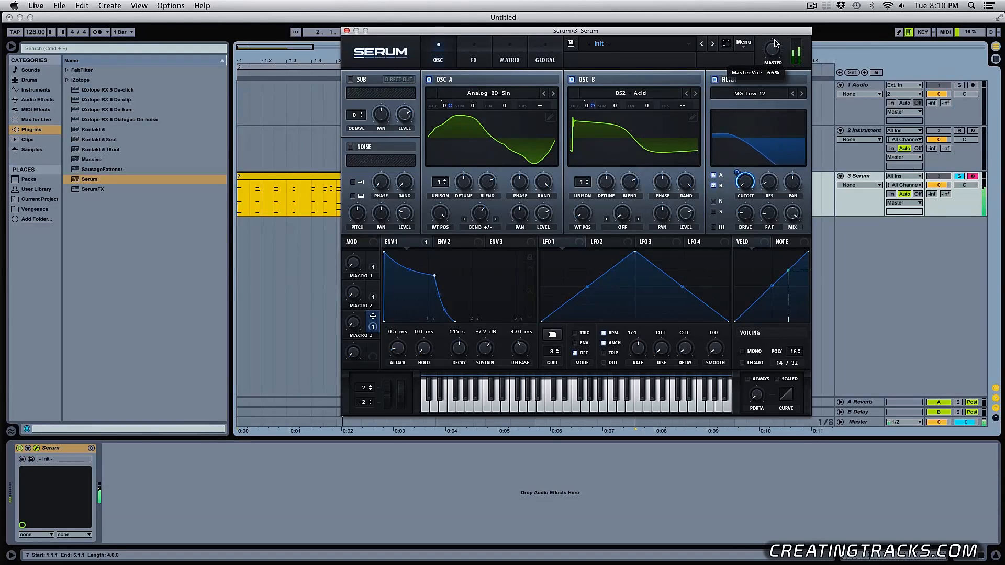
pyautogui.moveTo(775, 52); pyautogui.dragTo(773, 94)
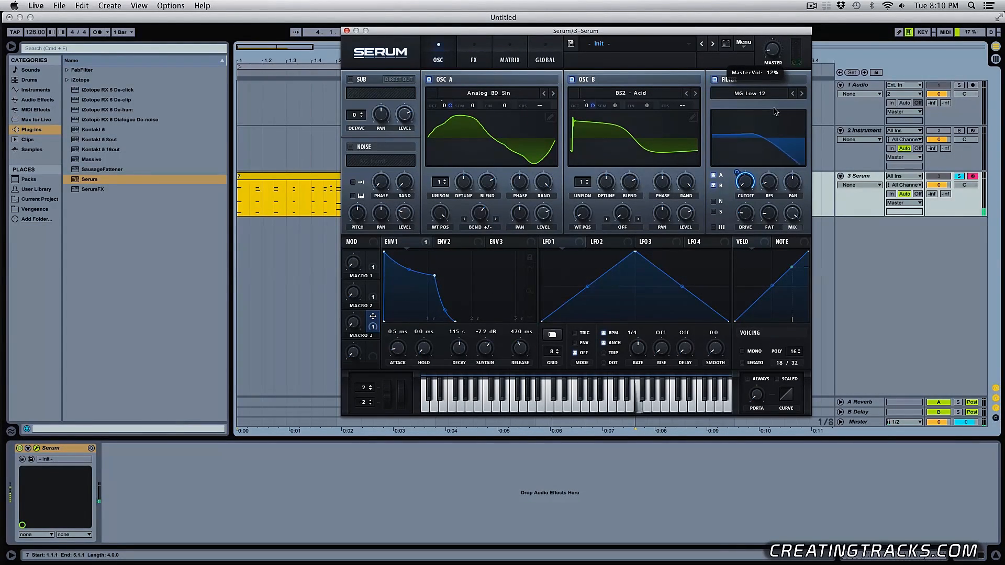
pyautogui.click(274, 193)
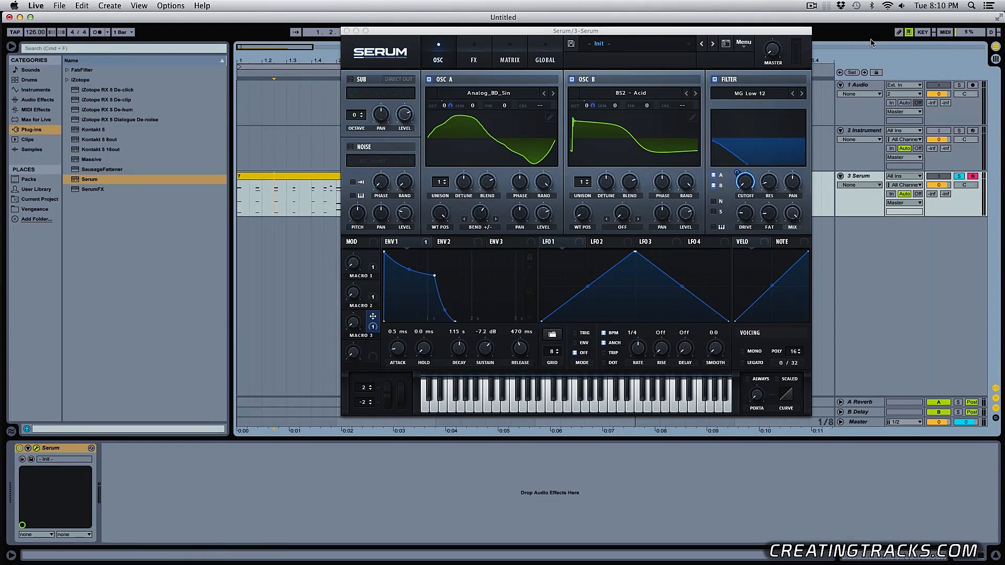
pyautogui.click(775, 61)
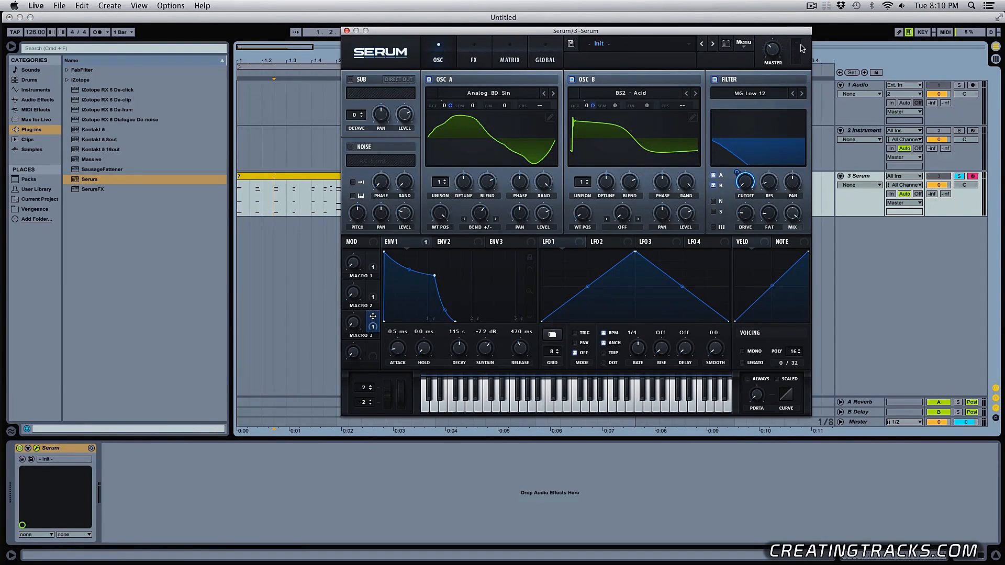